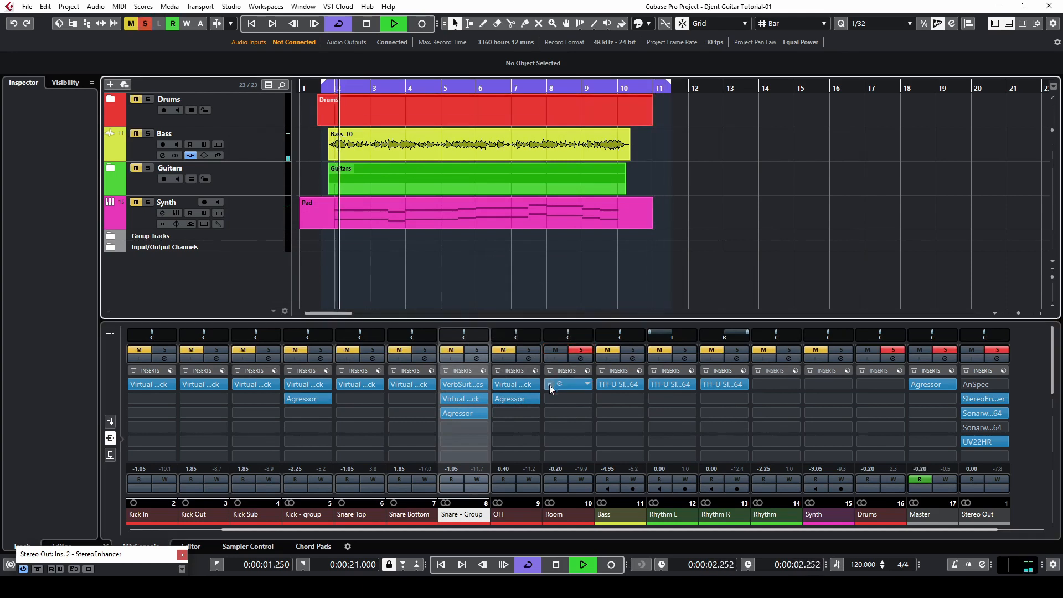
- Open the Virtual Mix Rack insert on the Room channel and set the Virtual Channel drive and linked input to +8.82 dB
{"action": "left_click", "coordinate": [558, 383]}
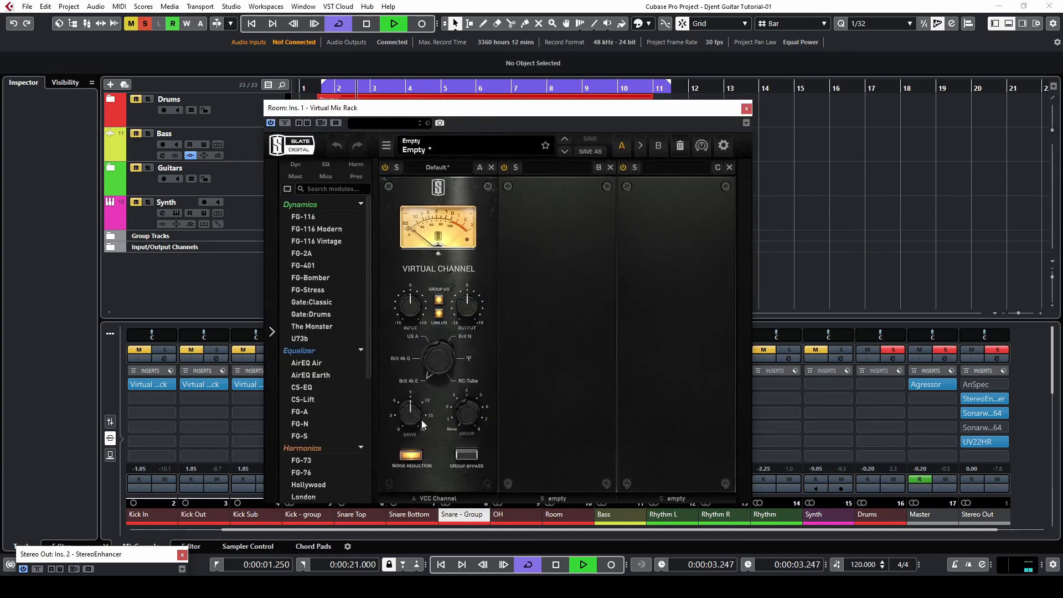
{"action": "left_click_drag", "start_coordinate": [410, 414], "coordinate": [413, 414]}
{"action": "left_click_drag", "start_coordinate": [421, 317], "coordinate": [418, 303]}
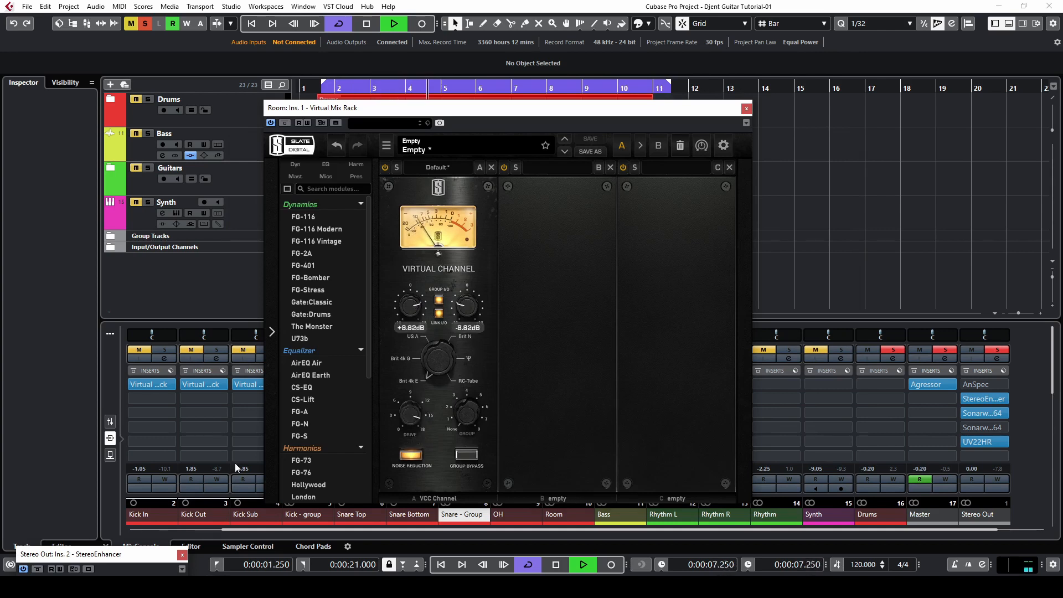
{"action": "left_click", "coordinate": [37, 568]}
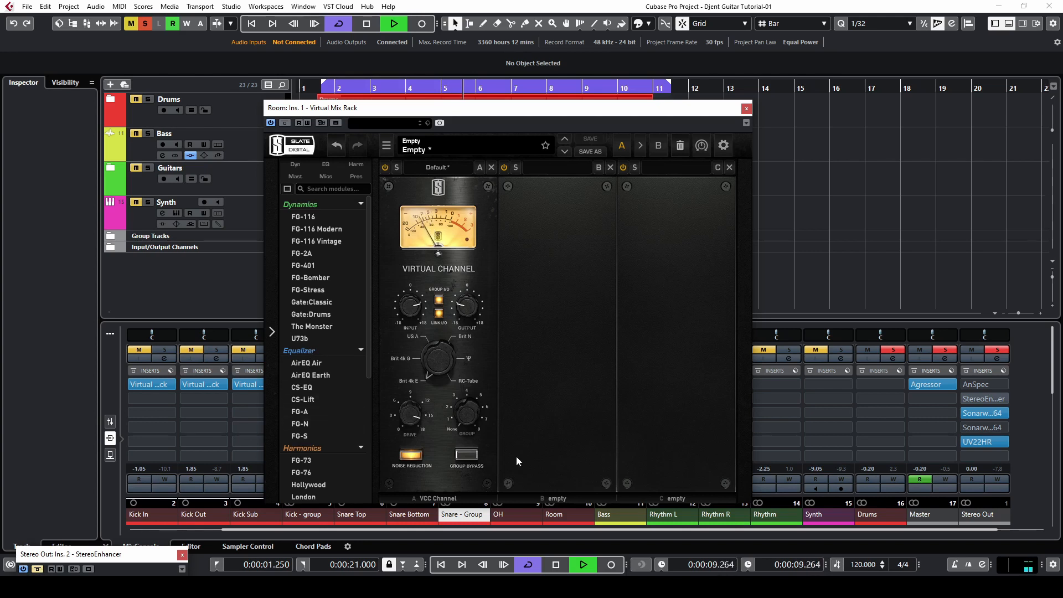
- Load the FG-S EQ into the second rack slot and shape its LF band and LMF band around 238 Hz
{"action": "left_click_drag", "start_coordinate": [307, 437], "coordinate": [590, 443]}
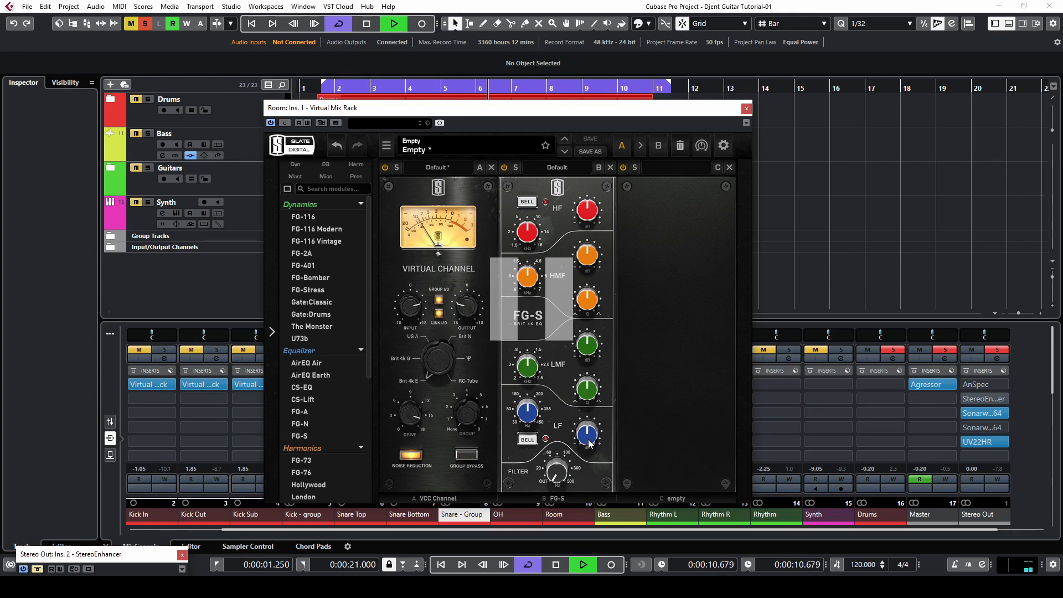
{"action": "left_click", "coordinate": [528, 439]}
{"action": "left_click_drag", "start_coordinate": [588, 439], "coordinate": [588, 416]}
{"action": "left_click_drag", "start_coordinate": [525, 408], "coordinate": [525, 420]}
{"action": "scroll", "coordinate": [580, 434], "scroll_direction": "down", "scroll_amount": 14}
{"action": "scroll", "coordinate": [588, 347], "scroll_direction": "up", "scroll_amount": 6}
{"action": "scroll", "coordinate": [588, 347], "scroll_direction": "up", "scroll_amount": 4}
{"action": "scroll", "coordinate": [527, 371], "scroll_direction": "down", "scroll_amount": 12}
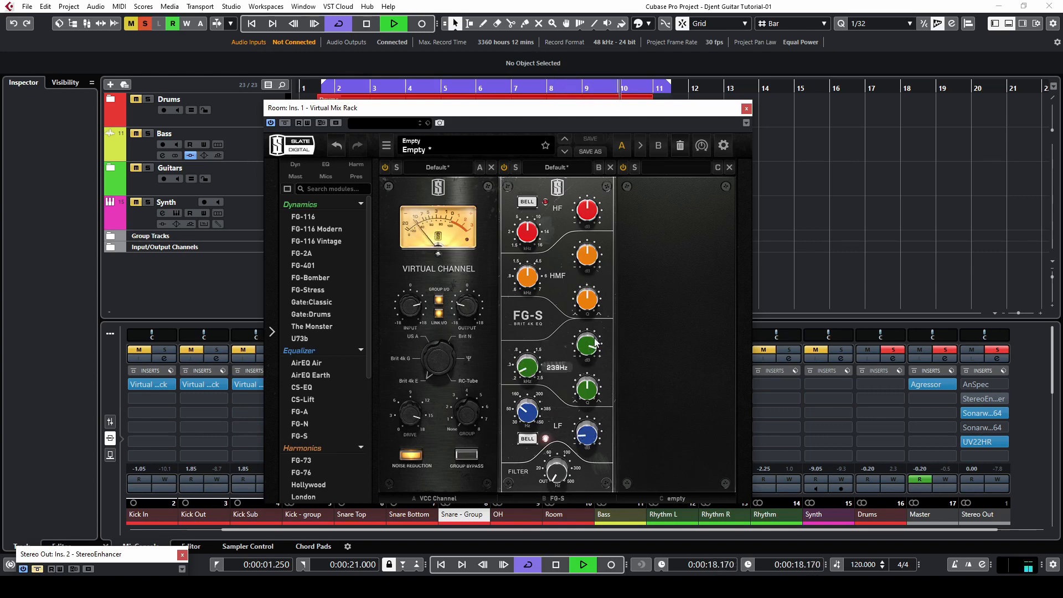
{"action": "scroll", "coordinate": [595, 348], "scroll_direction": "down", "scroll_amount": 5}
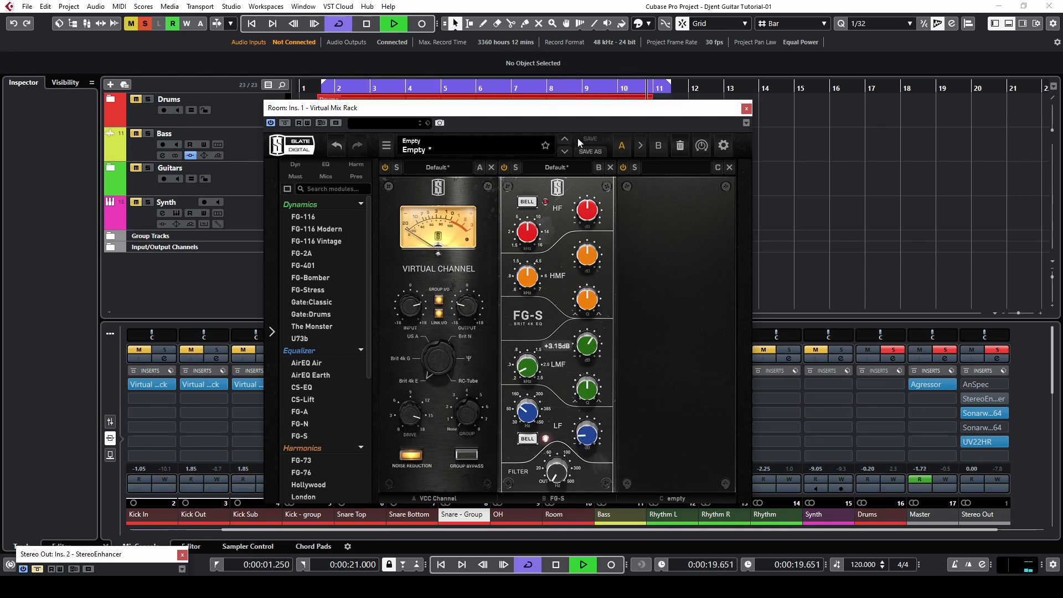
- Boost the FG-S HMF band +3.15 dB at 932 Hz with Q 1.22 and cut the HF gain to -1.05 dB
{"action": "left_click", "coordinate": [378, 90]}
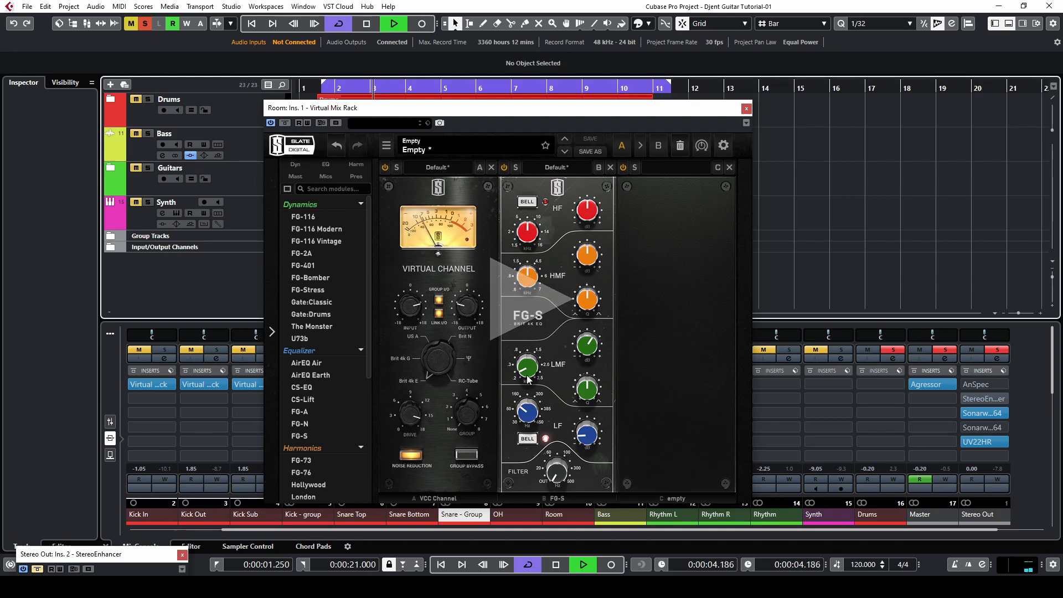
{"action": "left_click_drag", "start_coordinate": [597, 261], "coordinate": [598, 251]}
{"action": "mouse_move", "coordinate": [525, 282]}
{"action": "scroll", "coordinate": [524, 279], "scroll_direction": "up", "scroll_amount": 2}
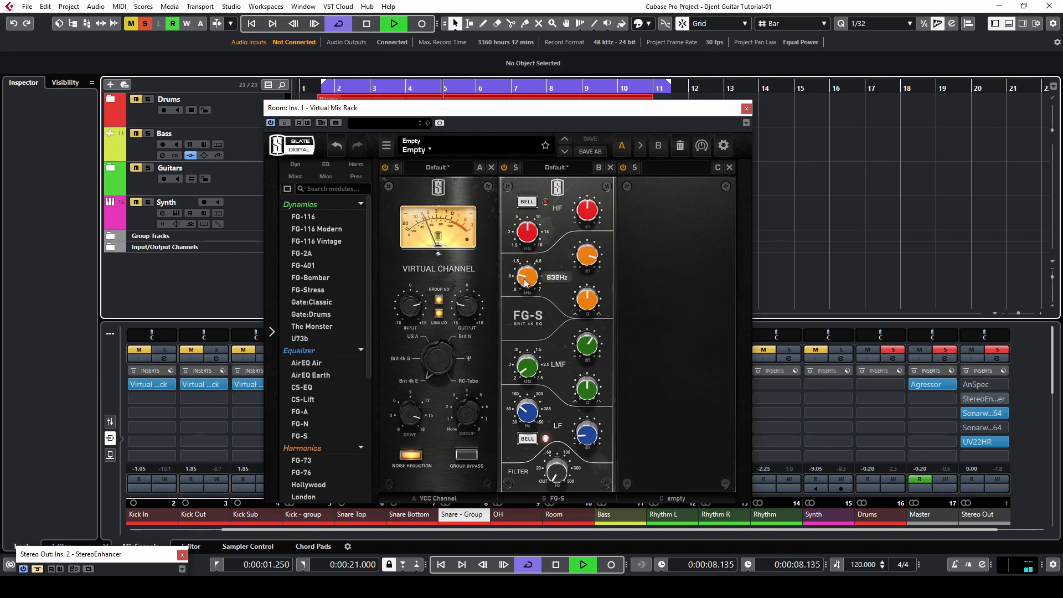
{"action": "scroll", "coordinate": [524, 279], "scroll_direction": "up", "scroll_amount": 4}
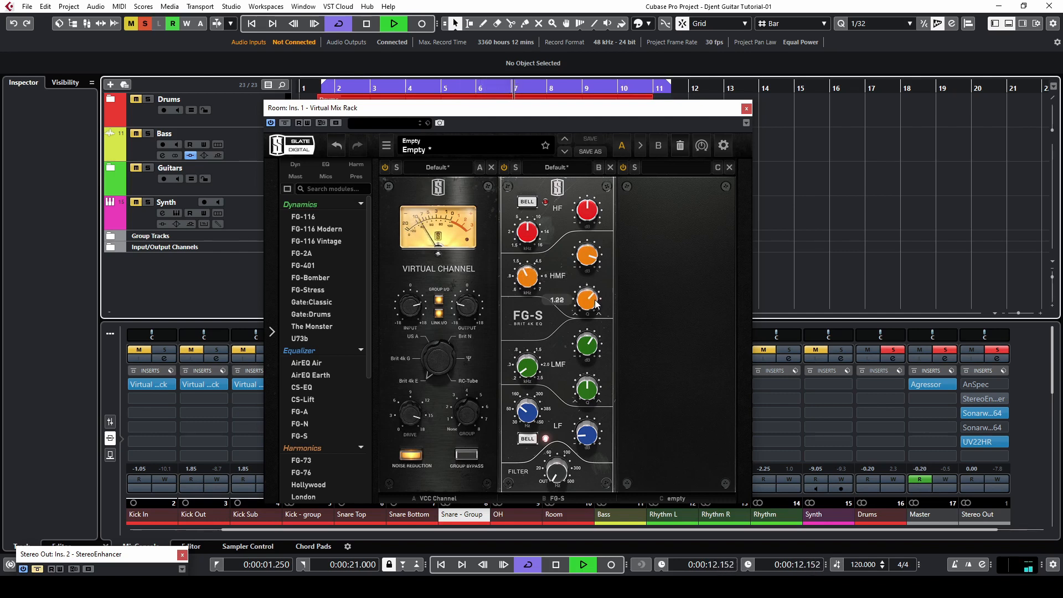
{"action": "scroll", "coordinate": [529, 285], "scroll_direction": "down", "scroll_amount": 4}
{"action": "scroll", "coordinate": [596, 263], "scroll_direction": "up", "scroll_amount": 3}
{"action": "scroll", "coordinate": [596, 263], "scroll_direction": "down", "scroll_amount": 3}
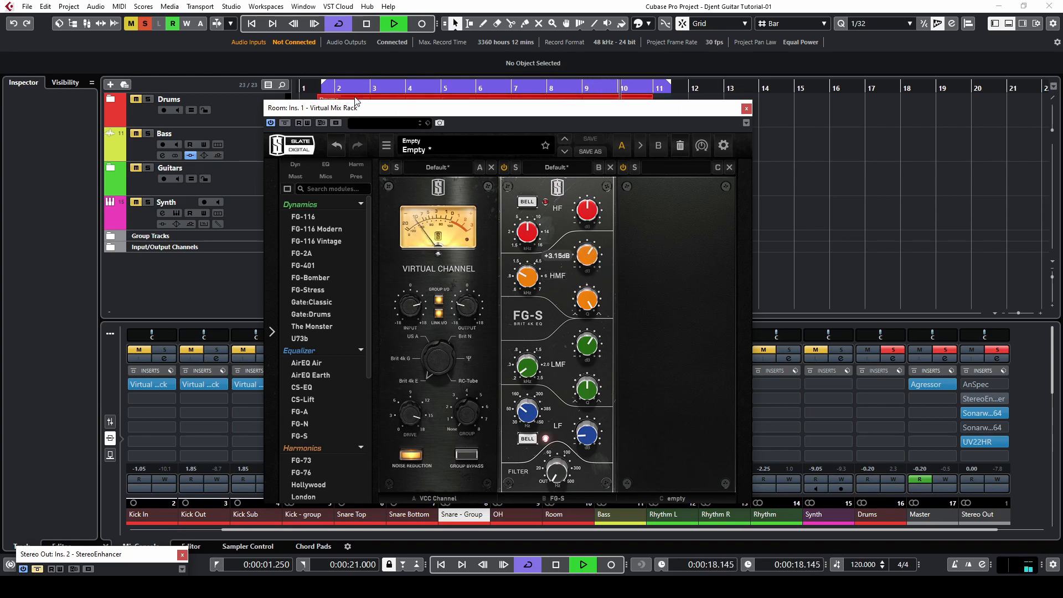
{"action": "scroll", "coordinate": [596, 215], "scroll_direction": "up", "scroll_amount": 3}
{"action": "scroll", "coordinate": [596, 215], "scroll_direction": "down", "scroll_amount": 3}
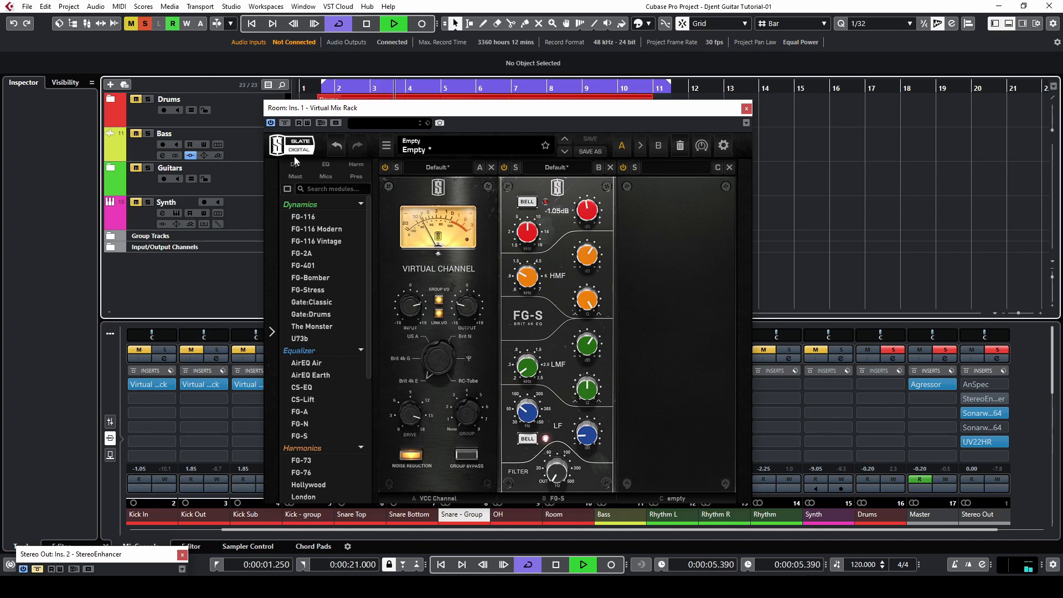
- Compare the rack with bypass on and off, then cut the LMF band gain to -4.20 dB
{"action": "left_click", "coordinate": [286, 123]}
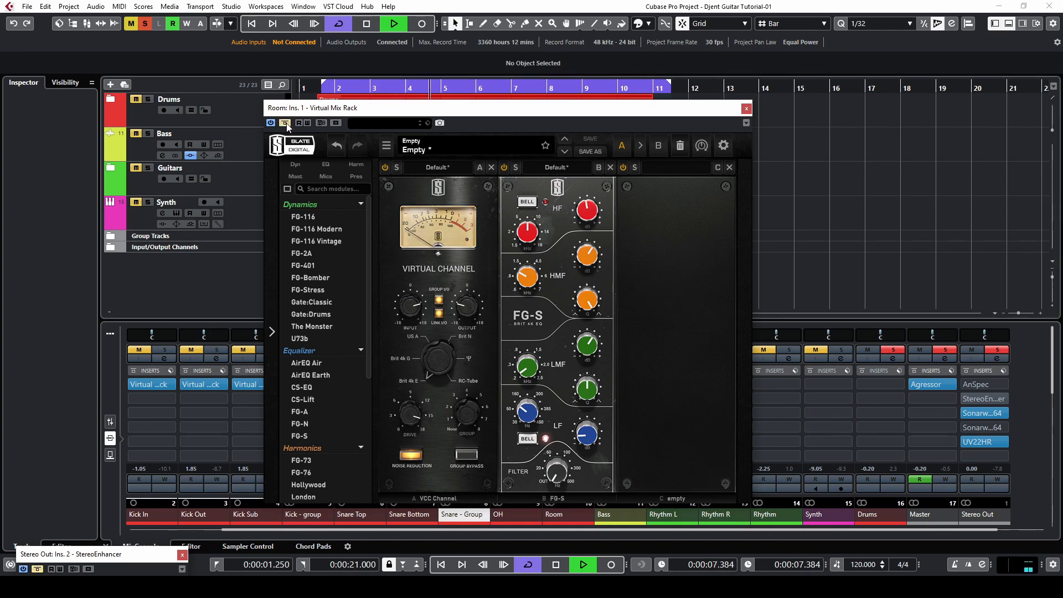
{"action": "left_click", "coordinate": [286, 123]}
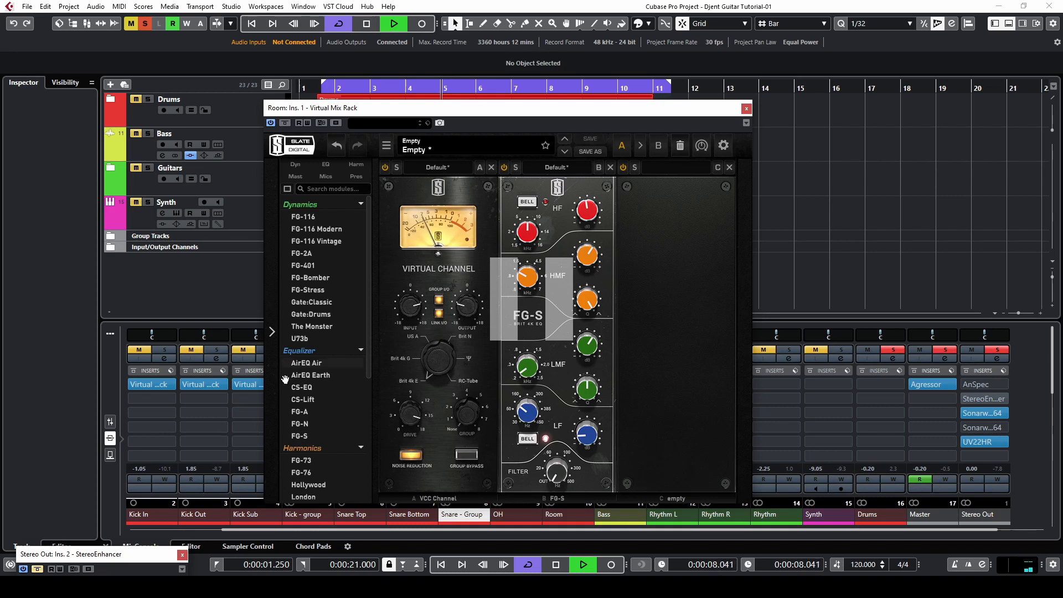
{"action": "left_click_drag", "start_coordinate": [588, 357], "coordinate": [589, 348]}
{"action": "left_click_drag", "start_coordinate": [530, 376], "coordinate": [586, 388]}
{"action": "left_click_drag", "start_coordinate": [592, 336], "coordinate": [594, 346]}
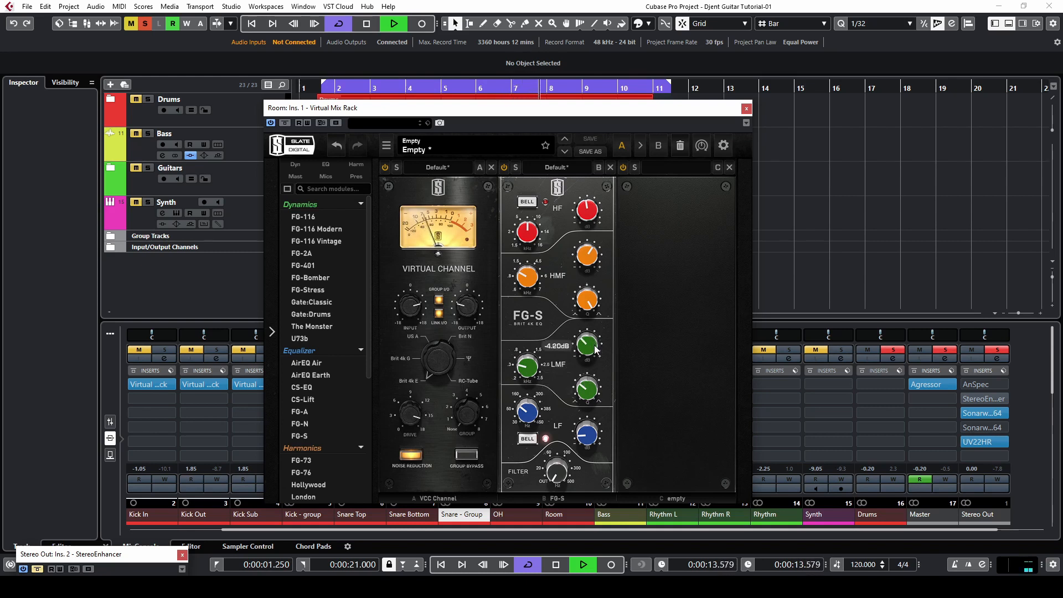
- Load the FG-116 Vintage compressor into the third slot, select circuit 2, and set its input to -4.09 dB and output
{"action": "left_click", "coordinate": [345, 85]}
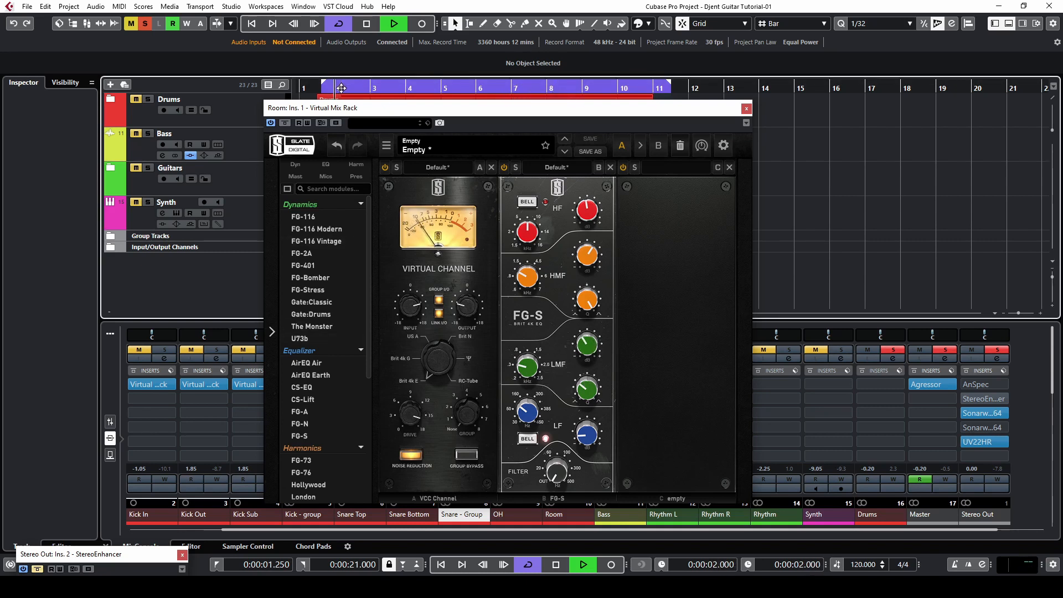
{"action": "double_click", "coordinate": [337, 240]}
{"action": "left_click", "coordinate": [660, 431]}
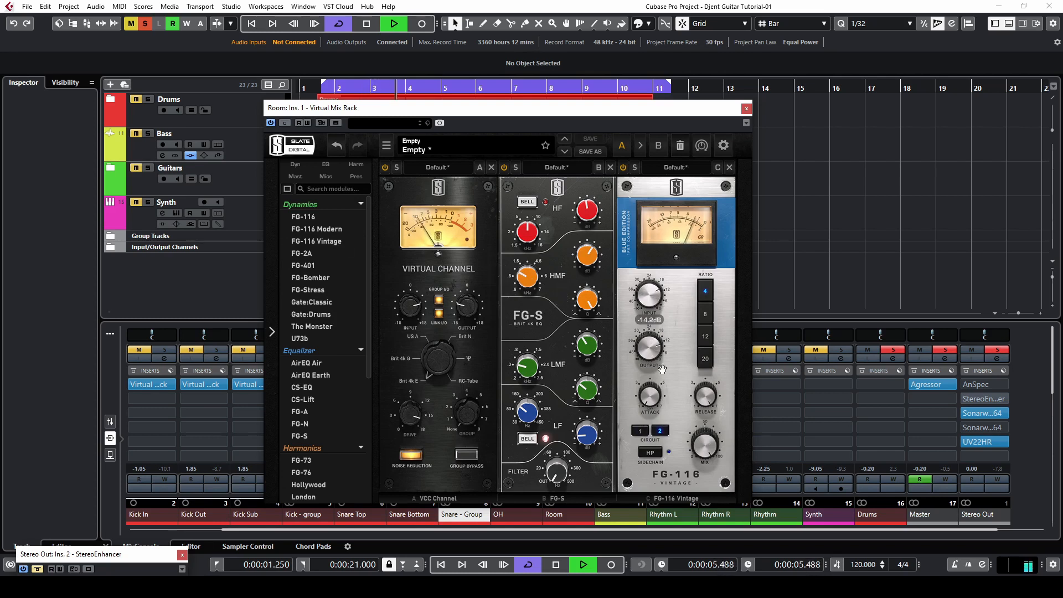
{"action": "left_click_drag", "start_coordinate": [654, 301], "coordinate": [653, 284]}
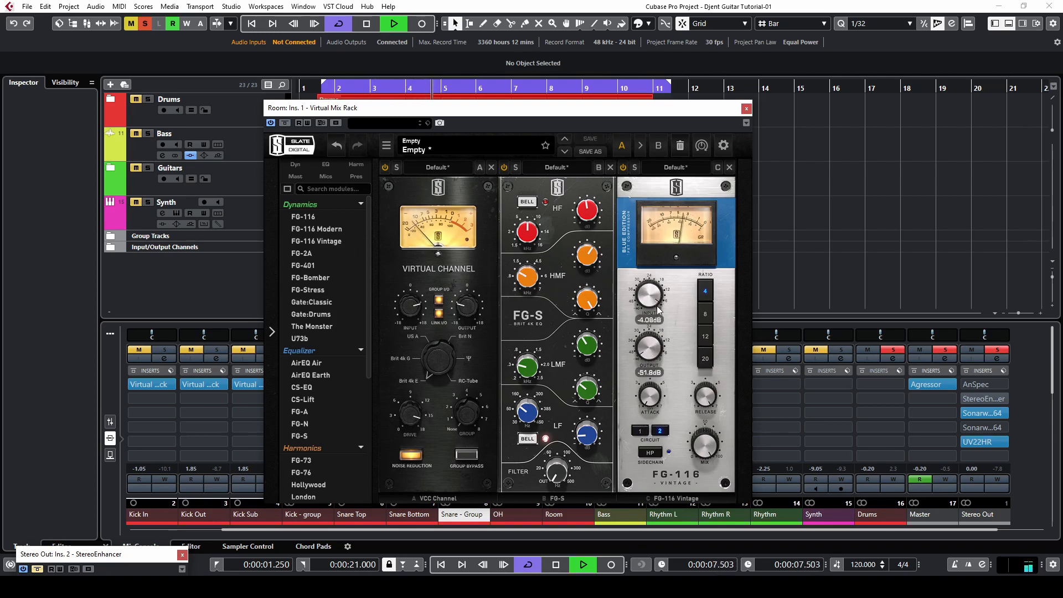
{"action": "mouse_move", "coordinate": [648, 339]}
{"action": "left_mouse_down"}
{"action": "mouse_move", "coordinate": [646, 353]}
{"action": "mouse_move", "coordinate": [652, 344]}
{"action": "left_mouse_up"}
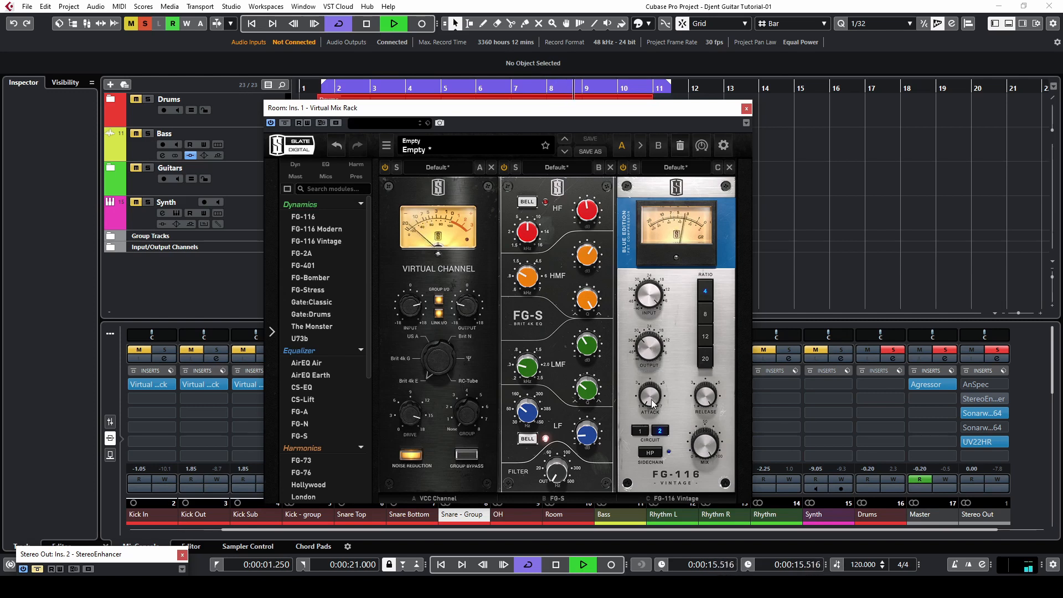
- Adjust the FG-116 attack and toggle its sidechain HP filter on and off
{"action": "left_click", "coordinate": [375, 90]}
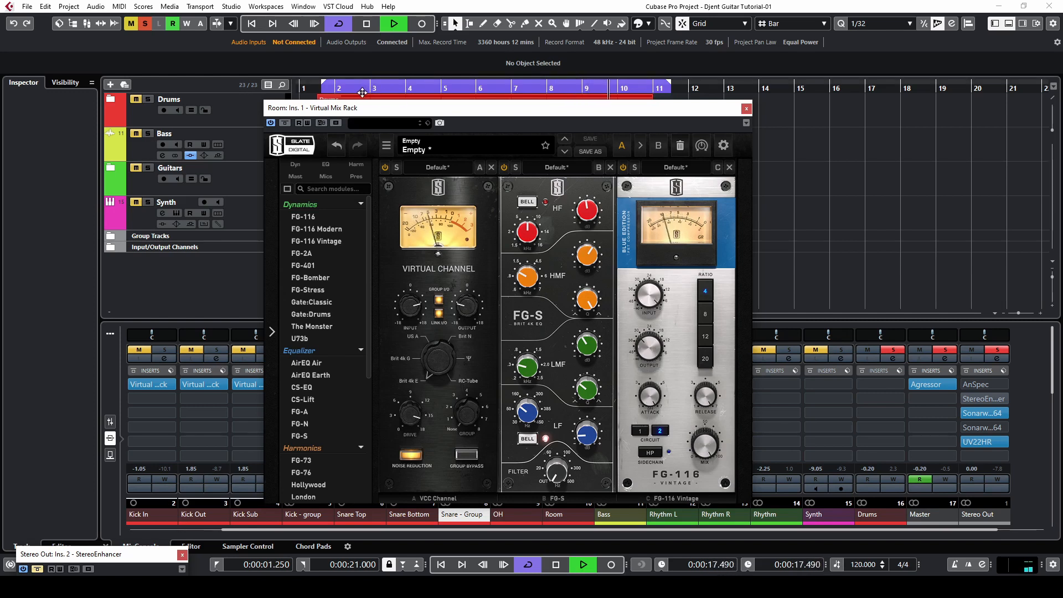
{"action": "scroll", "coordinate": [649, 399], "scroll_direction": "down", "scroll_amount": 5}
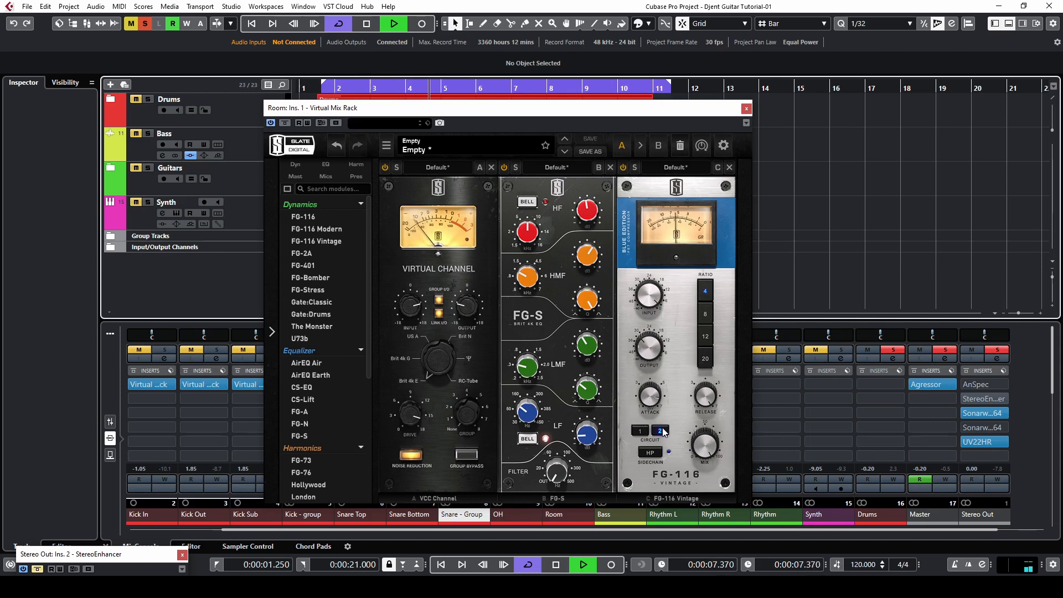
{"action": "left_click", "coordinate": [650, 451]}
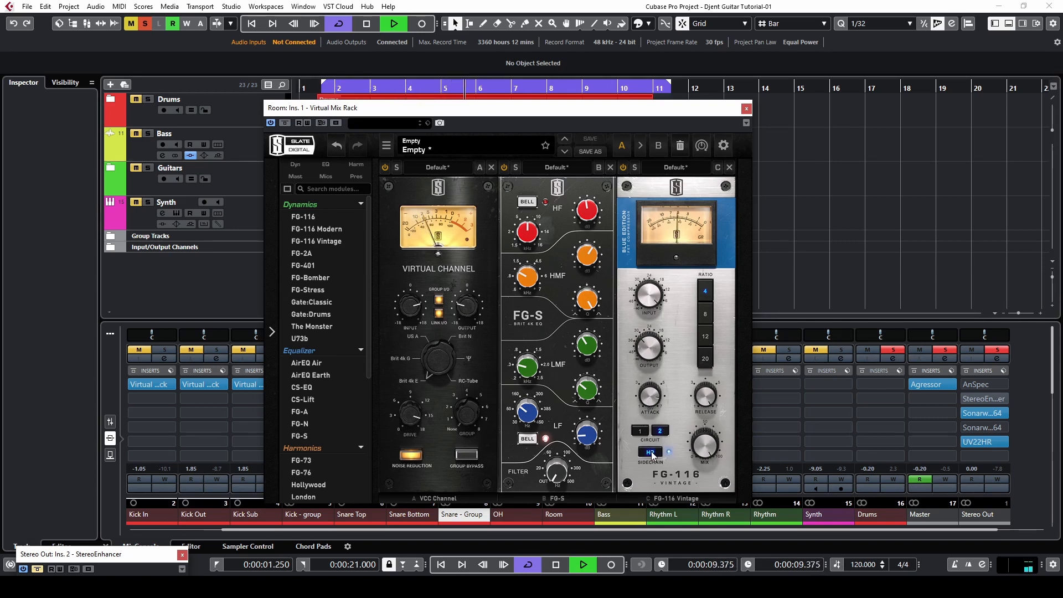
{"action": "left_click", "coordinate": [651, 453]}
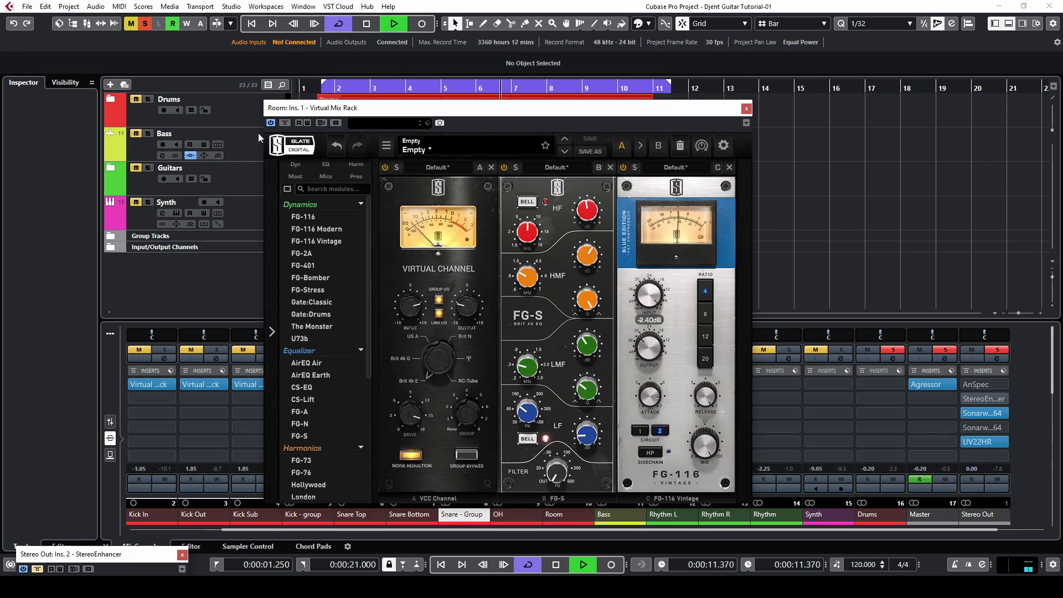
- Load the New York module into the fourth slot, raise its saturation to 4.73 and lower its output
{"action": "scroll", "coordinate": [324, 440], "scroll_direction": "down", "scroll_amount": 3}
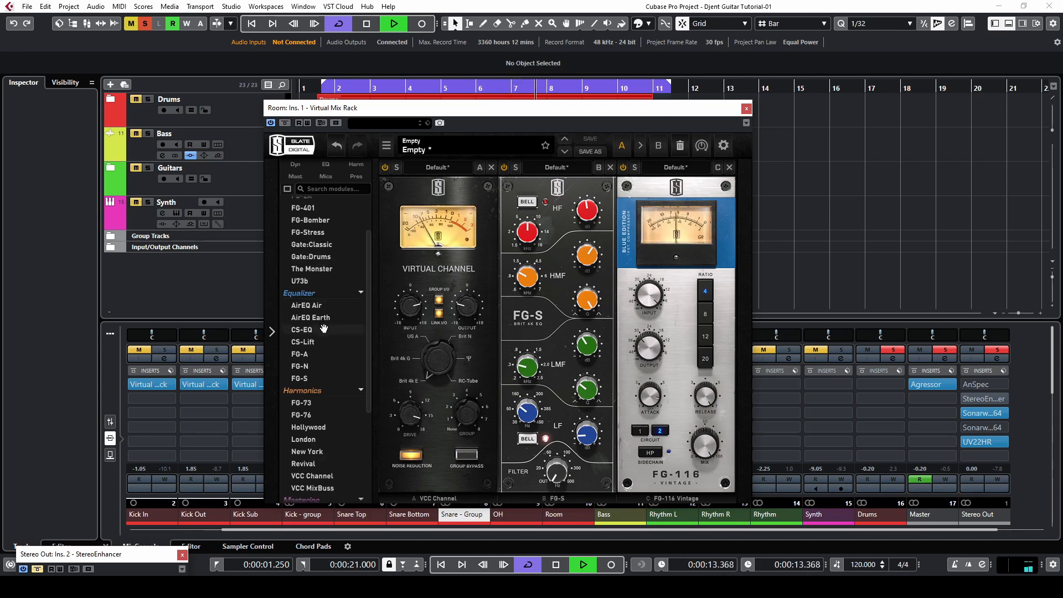
{"action": "double_click", "coordinate": [329, 423]}
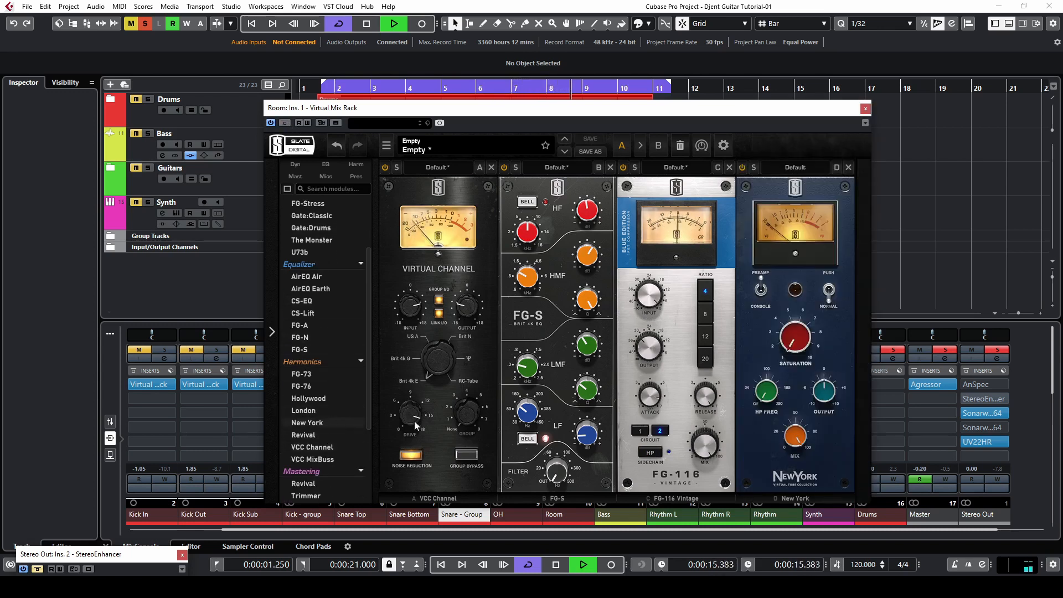
{"action": "left_click_drag", "start_coordinate": [792, 343], "coordinate": [793, 321]}
{"action": "left_click_drag", "start_coordinate": [819, 383], "coordinate": [816, 393]}
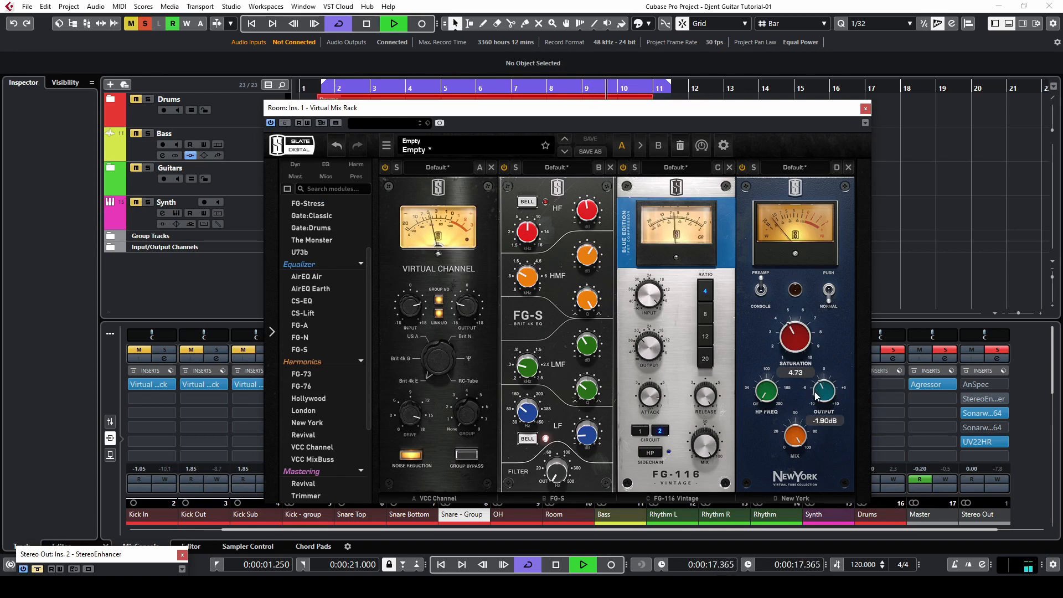
{"action": "left_click_drag", "start_coordinate": [802, 343], "coordinate": [803, 329]}
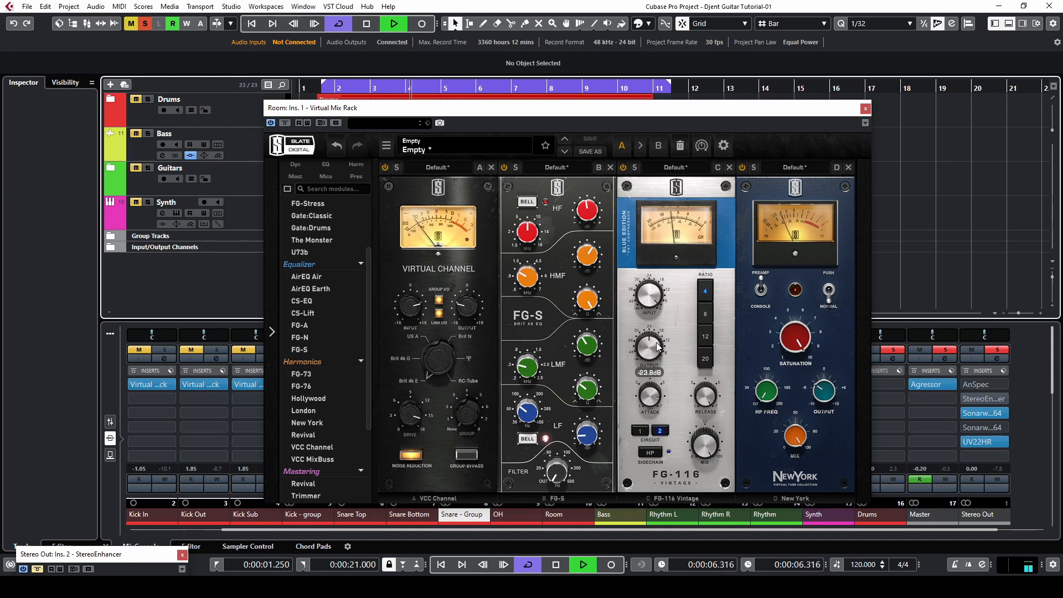
{"action": "mouse_move", "coordinate": [825, 391]}
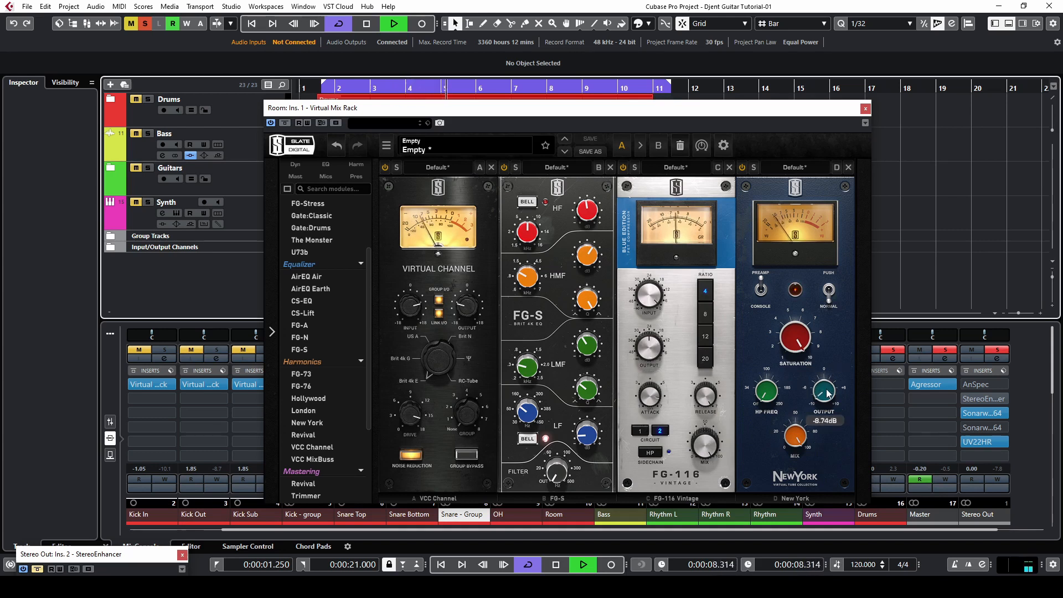
{"action": "mouse_move", "coordinate": [596, 218]}
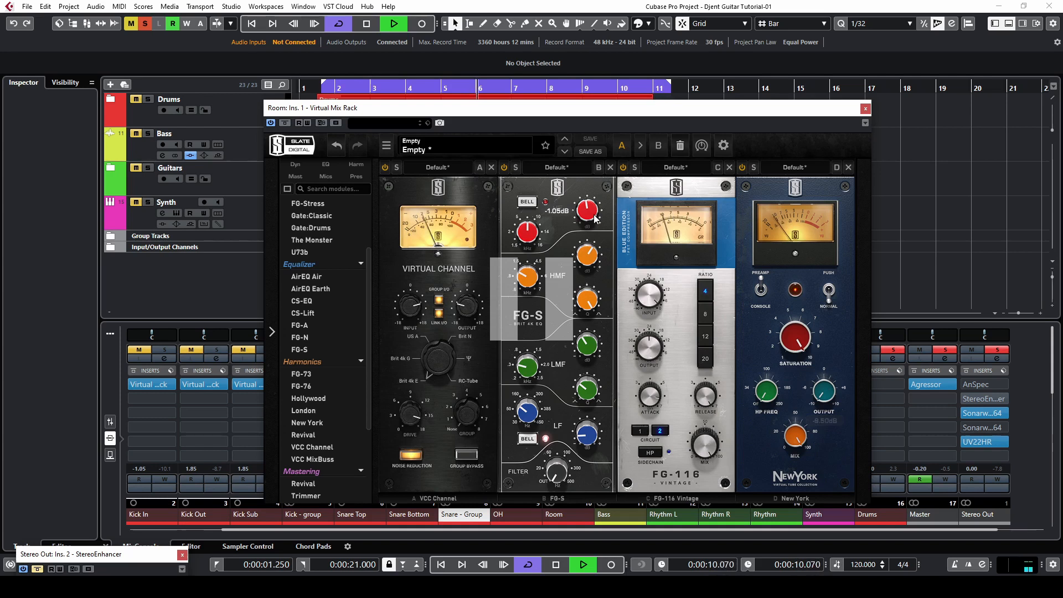
- Set the FG-S HF band to bell mode around 4.87 kHz and adjust its gain
{"action": "left_click", "coordinate": [343, 90]}
{"action": "left_click_drag", "start_coordinate": [527, 239], "coordinate": [529, 237]}
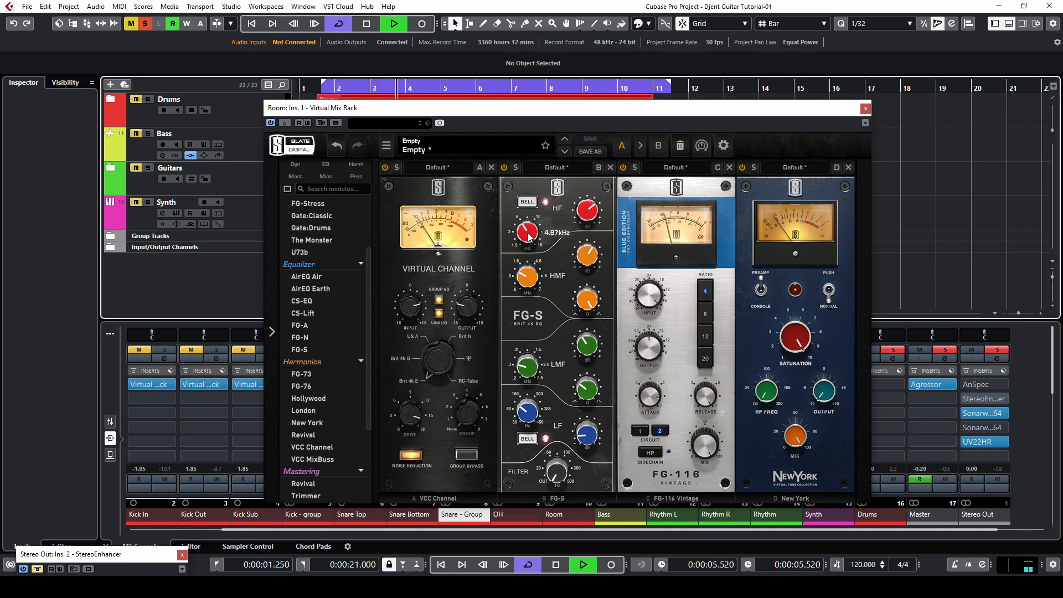
{"action": "left_click", "coordinate": [527, 203]}
{"action": "left_click_drag", "start_coordinate": [527, 234], "coordinate": [527, 228]}
{"action": "left_click_drag", "start_coordinate": [592, 212], "coordinate": [588, 214]}
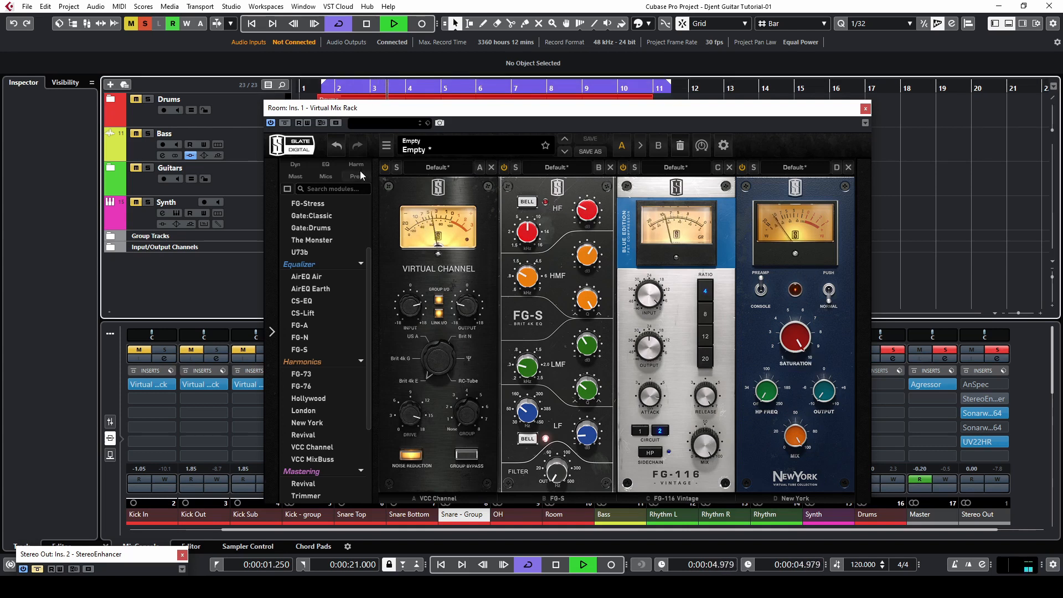
- Add the Trimmer module to the fifth rack slot and close the Virtual Mix Rack window
{"action": "left_click", "coordinate": [285, 123]}
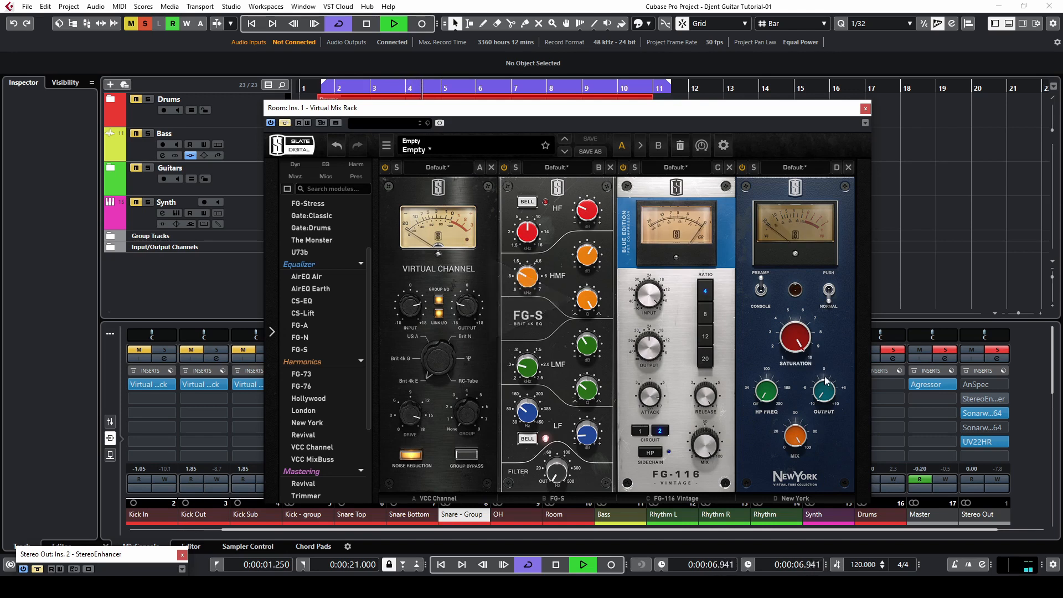
{"action": "left_click_drag", "start_coordinate": [393, 118], "coordinate": [325, 113]}
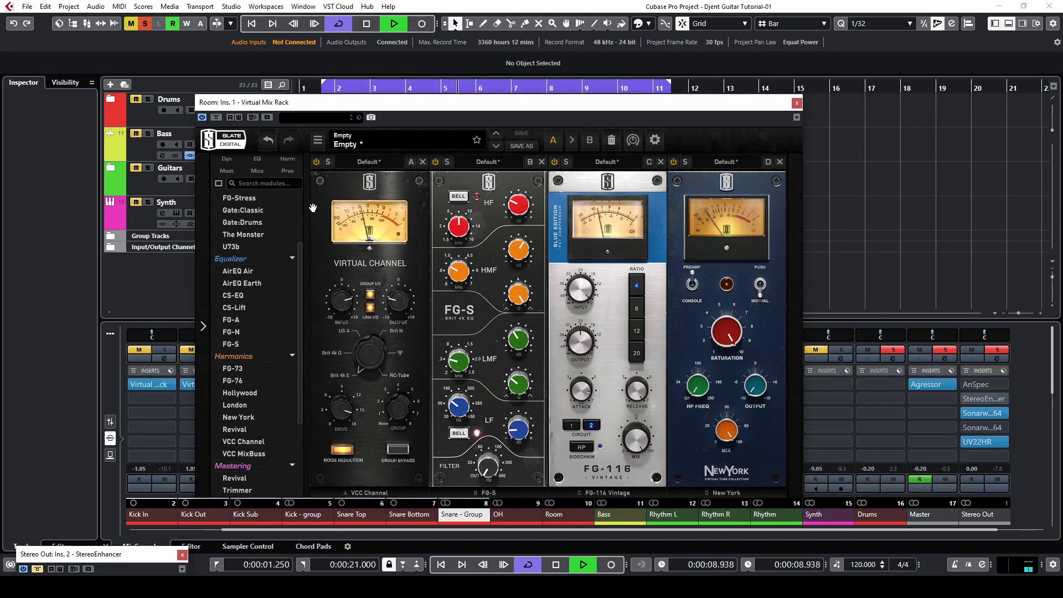
{"action": "scroll", "coordinate": [237, 409], "scroll_direction": "down", "scroll_amount": 3}
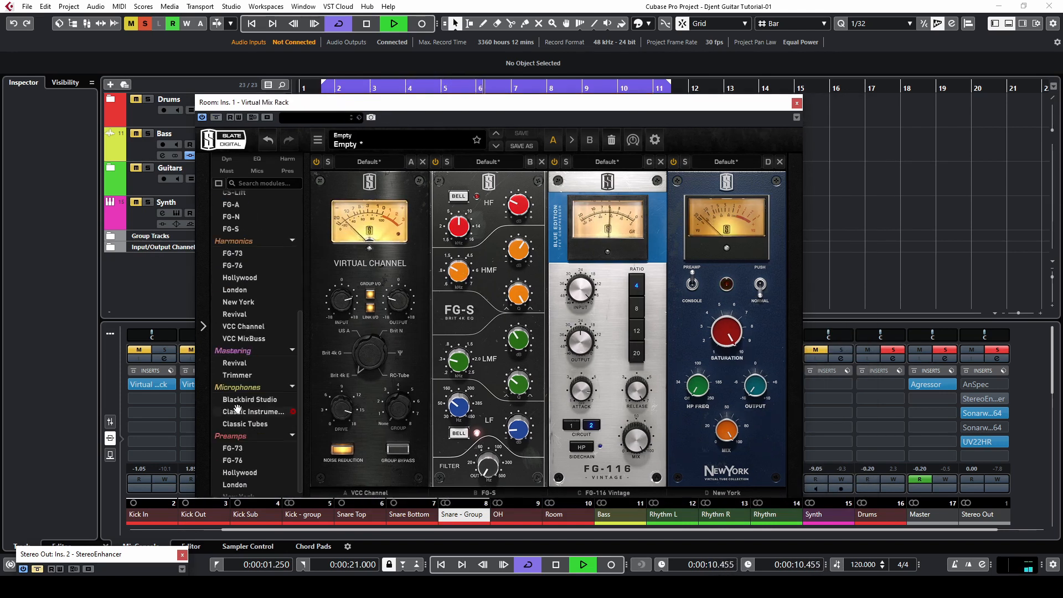
{"action": "left_click", "coordinate": [237, 375]}
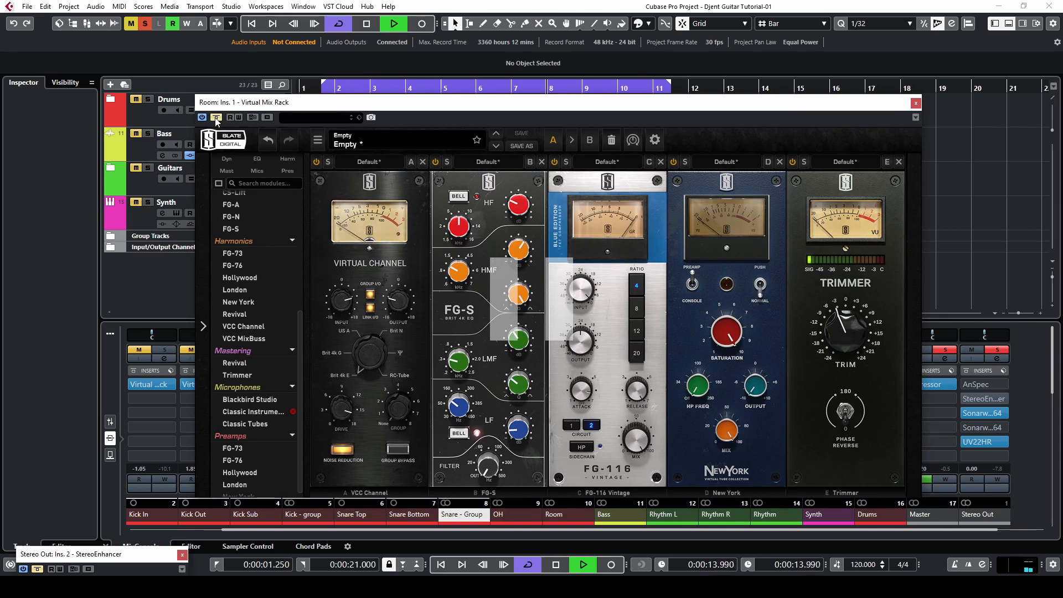
{"action": "left_click", "coordinate": [916, 104]}
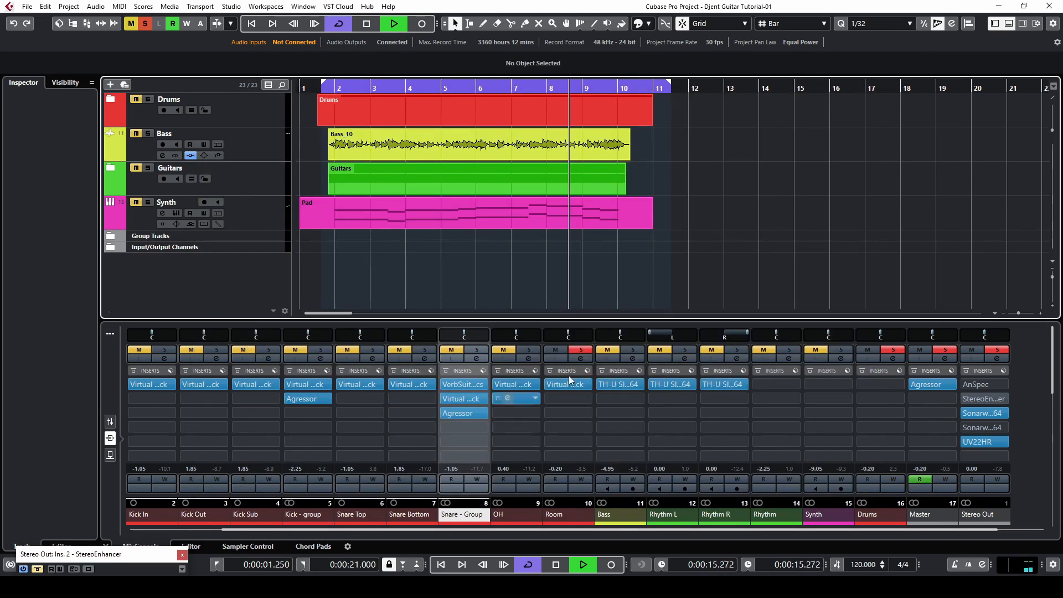
- Insert the Agressor compressor into the Room channel's second insert slot
{"action": "left_click", "coordinate": [581, 350]}
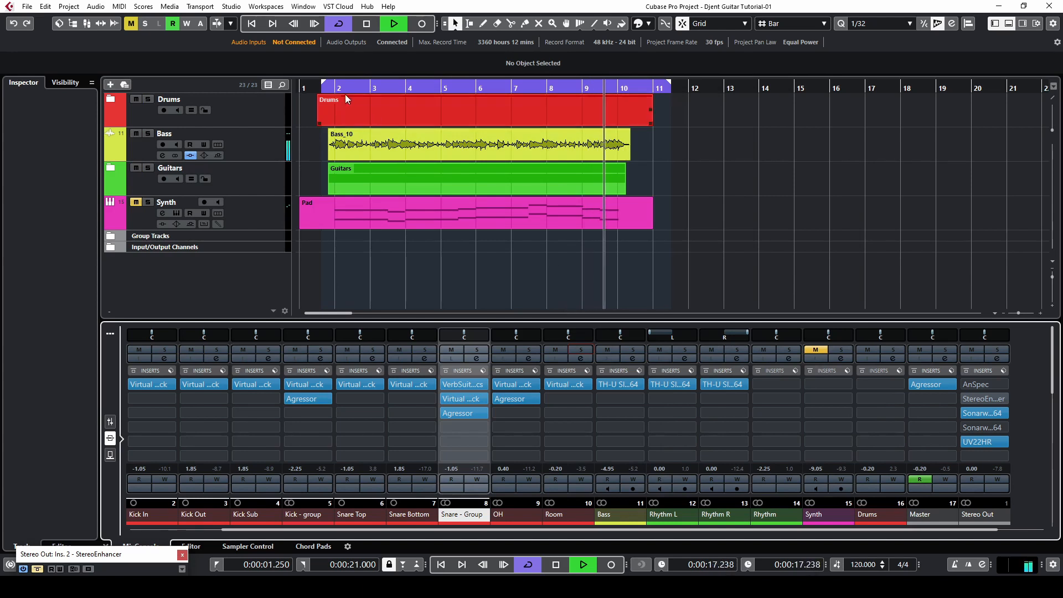
{"action": "left_click", "coordinate": [346, 90]}
{"action": "left_click", "coordinate": [581, 350]}
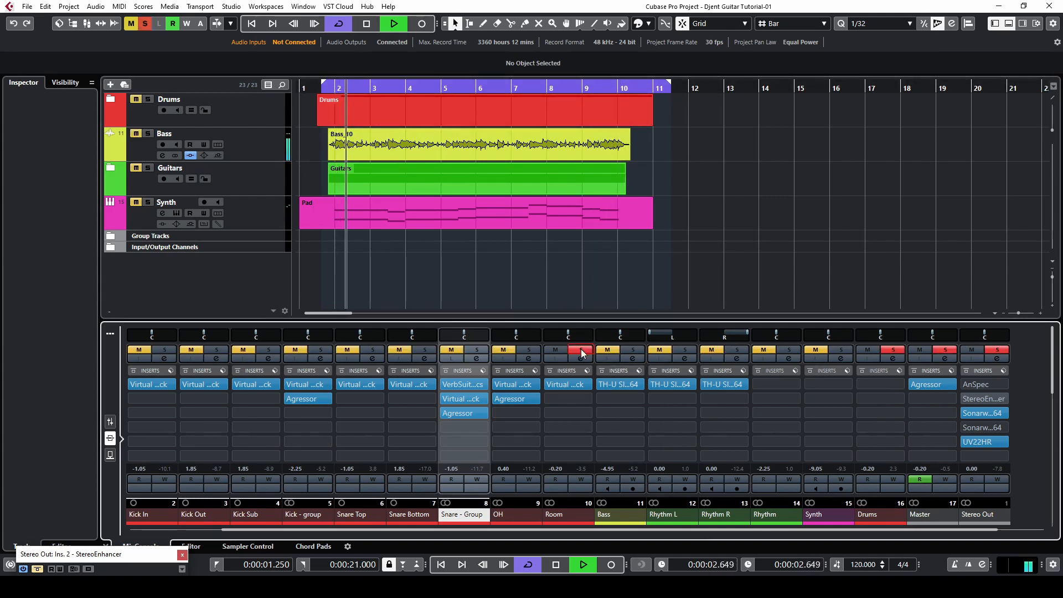
{"action": "left_click", "coordinate": [573, 400]}
{"action": "type", "text": "agres"}
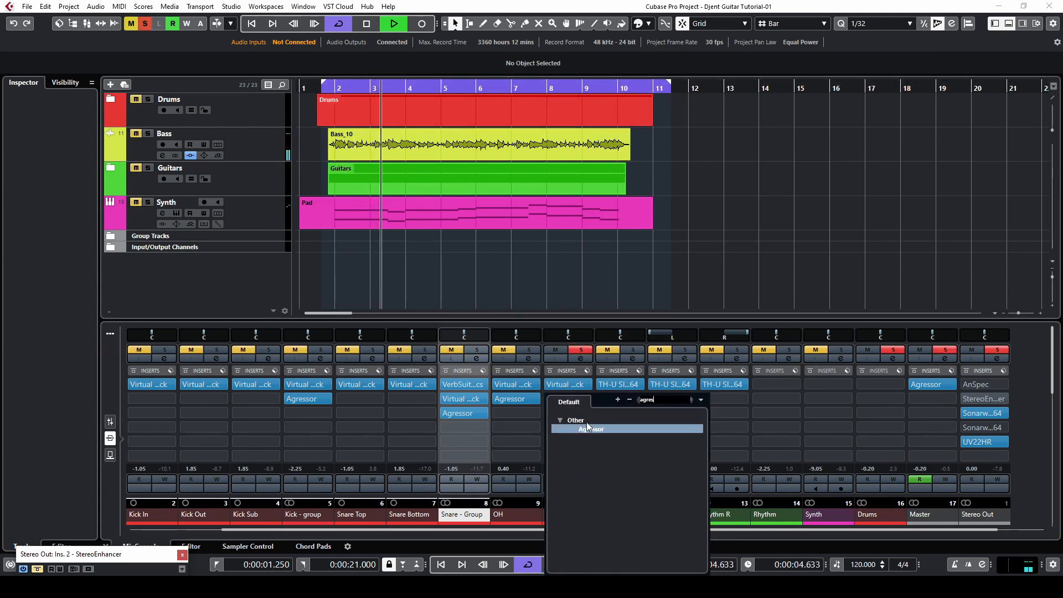
{"action": "left_click", "coordinate": [588, 428]}
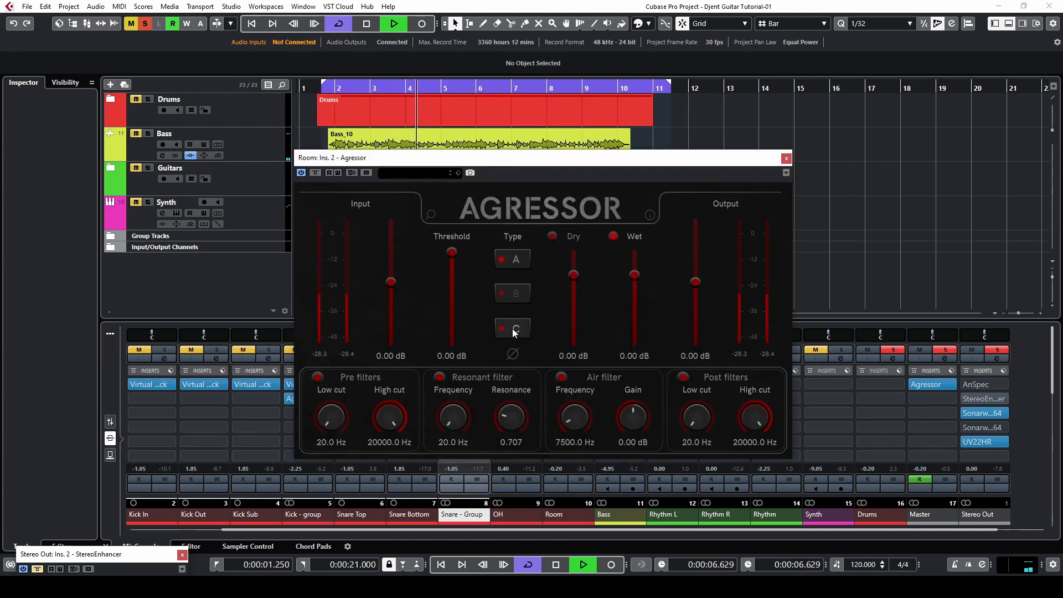
- Switch the Agressor to type C and lower its threshold to -5.42 dB and output to -11.83 dB
{"action": "left_click", "coordinate": [513, 328]}
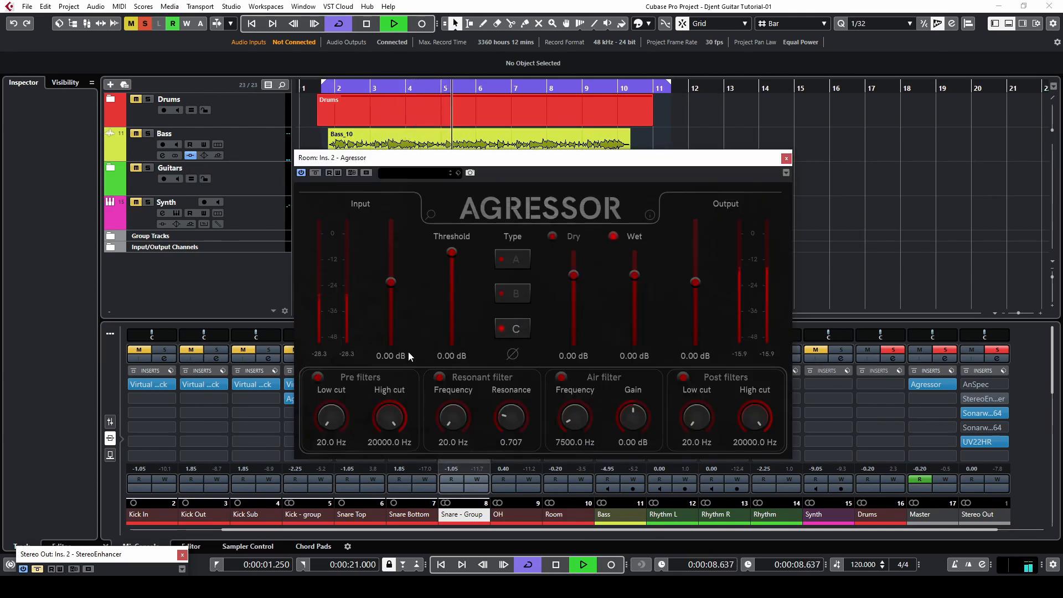
{"action": "left_click_drag", "start_coordinate": [698, 332], "coordinate": [690, 336]}
{"action": "left_click_drag", "start_coordinate": [456, 304], "coordinate": [450, 308]}
{"action": "left_click", "coordinate": [343, 87]}
{"action": "left_click_drag", "start_coordinate": [698, 347], "coordinate": [700, 338]}
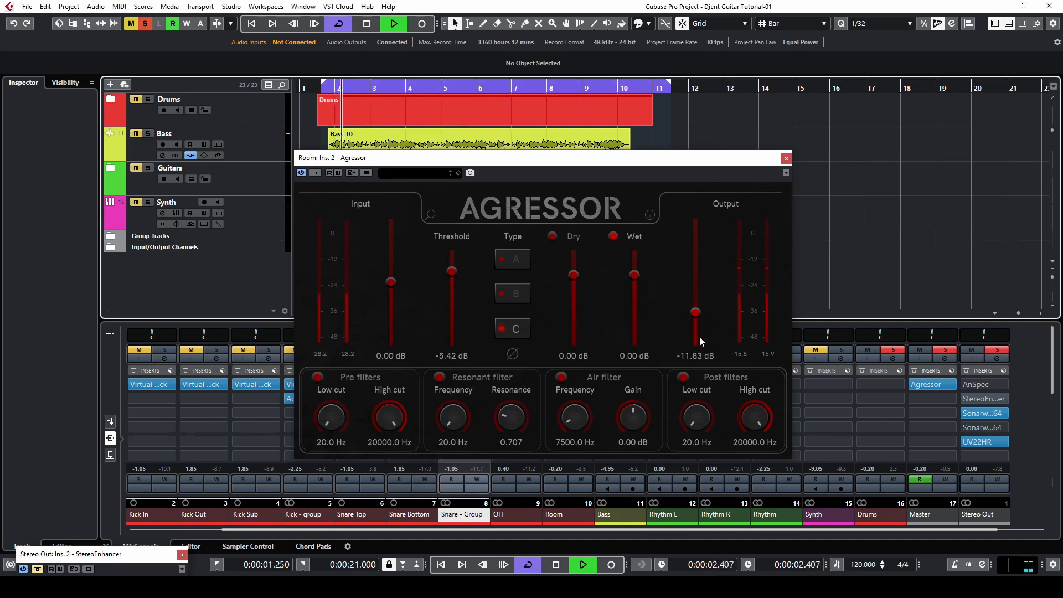
- Set the Agressor threshold to -16.87 dB and raise the output to -8.45 dB
{"action": "scroll", "coordinate": [457, 330], "scroll_direction": "down", "scroll_amount": 5}
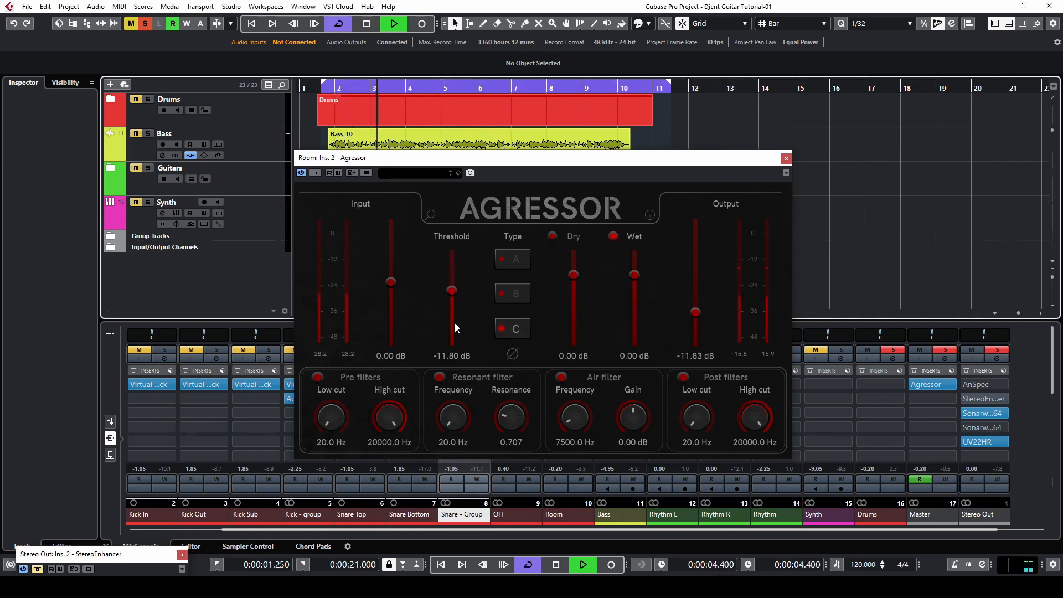
{"action": "scroll", "coordinate": [456, 333], "scroll_direction": "down", "scroll_amount": 4}
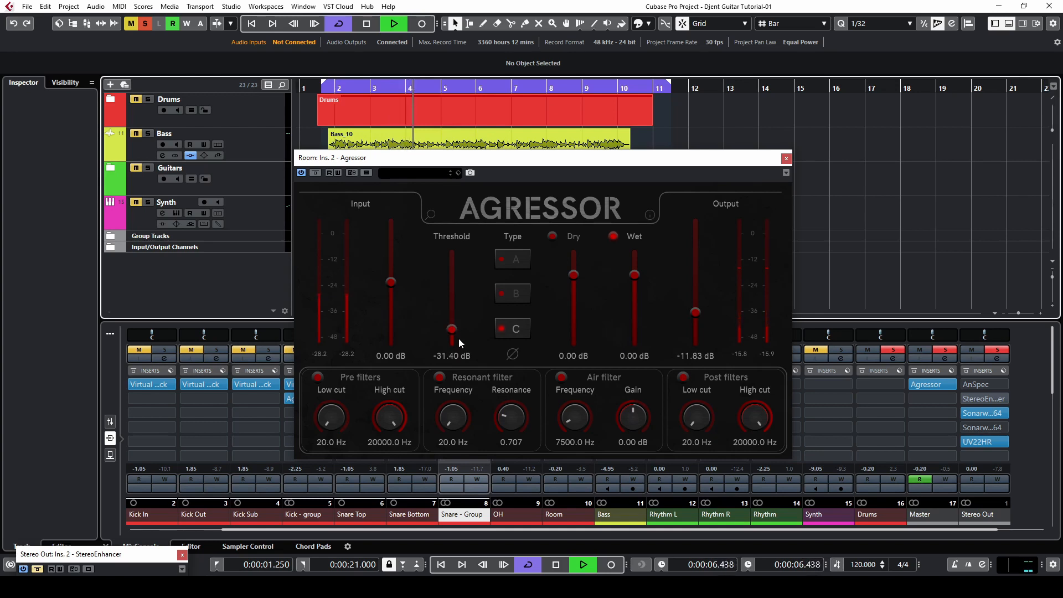
{"action": "scroll", "coordinate": [454, 338], "scroll_direction": "up", "scroll_amount": 4}
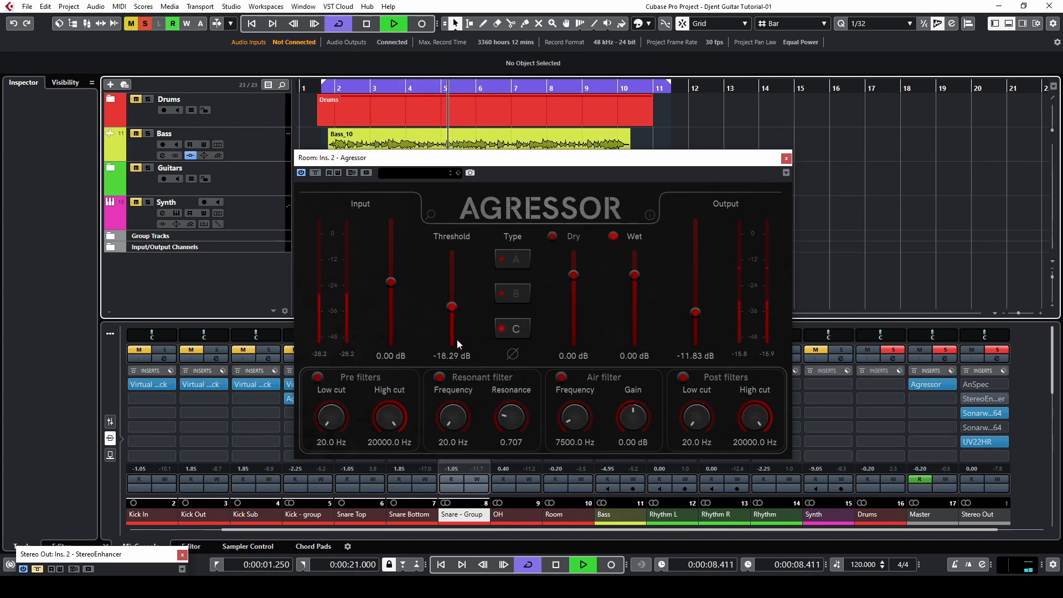
{"action": "scroll", "coordinate": [700, 329], "scroll_direction": "up", "scroll_amount": 2}
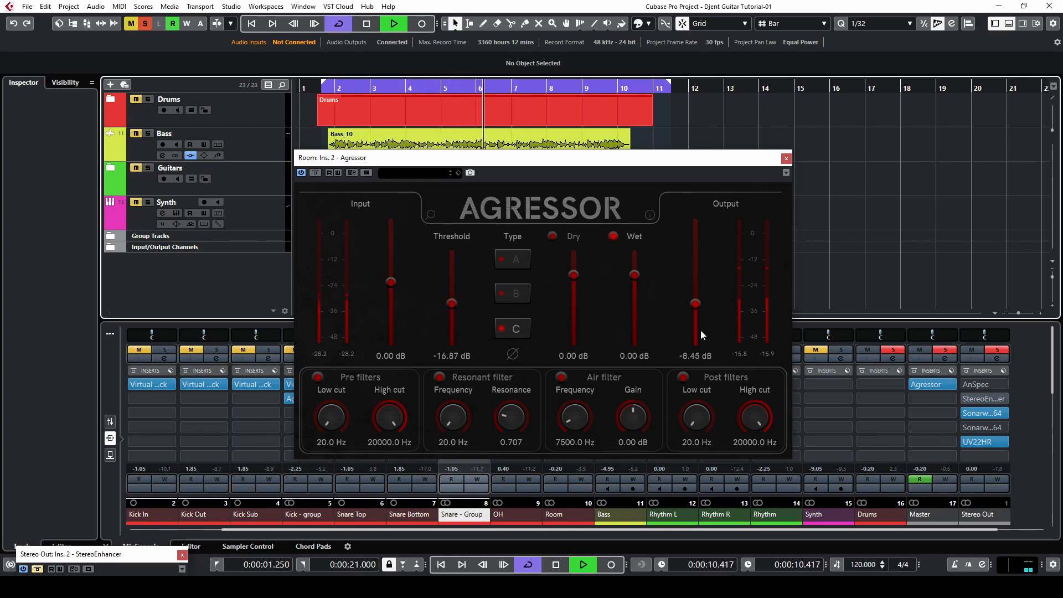
- Toggle the Agressor bypass on and off to compare, then close the plugin window
{"action": "left_click", "coordinate": [315, 174]}
{"action": "left_click", "coordinate": [315, 174]}
{"action": "left_click", "coordinate": [785, 158]}
- Toggle the Room channel's insert bypass on and off and unsolo the Room channel
{"action": "left_click", "coordinate": [547, 371]}
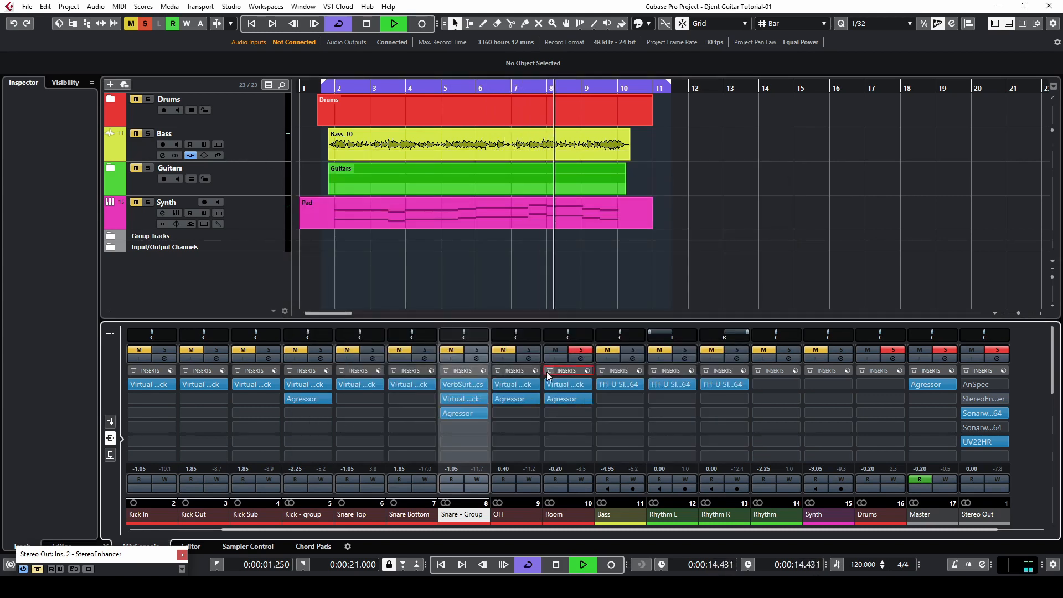
{"action": "left_click", "coordinate": [548, 370]}
{"action": "left_click", "coordinate": [581, 349]}
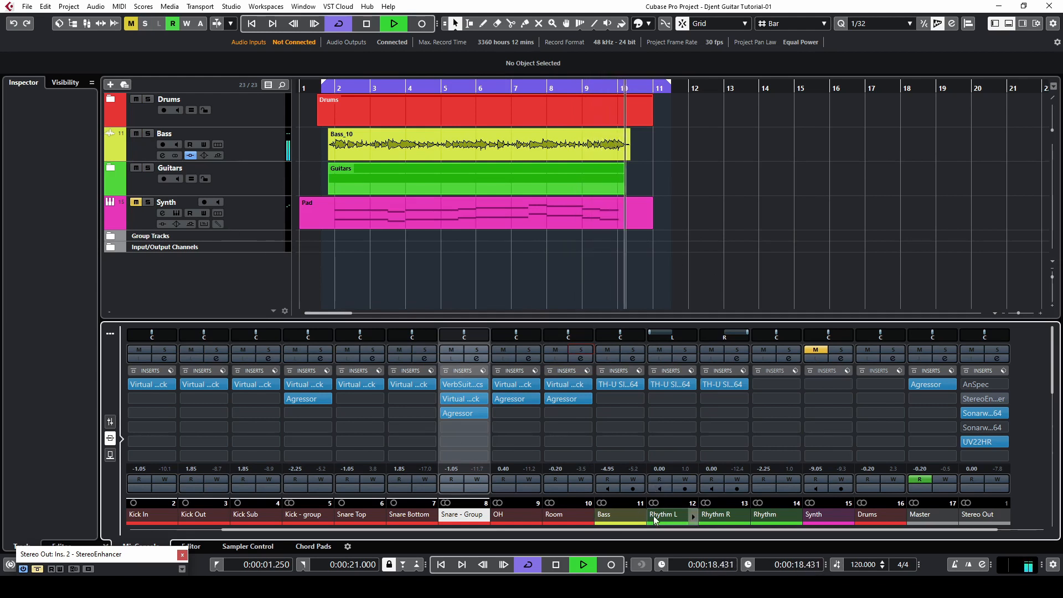
- Play the project back from near the start of bar 2 to audition the drums
{"action": "scroll", "coordinate": [662, 527], "scroll_direction": "left", "scroll_amount": 2}
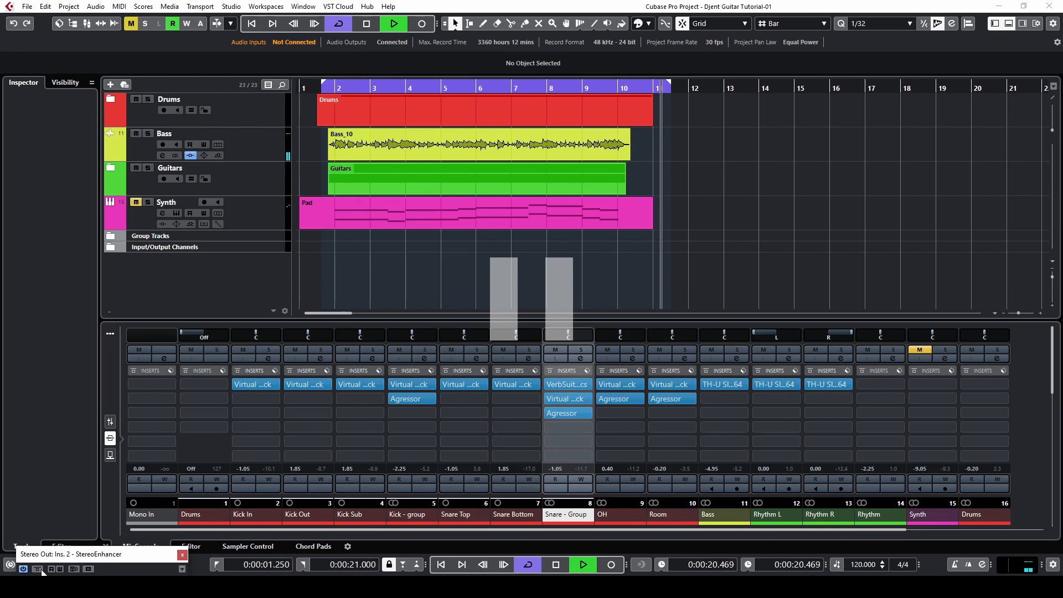
{"action": "key", "text": "space"}
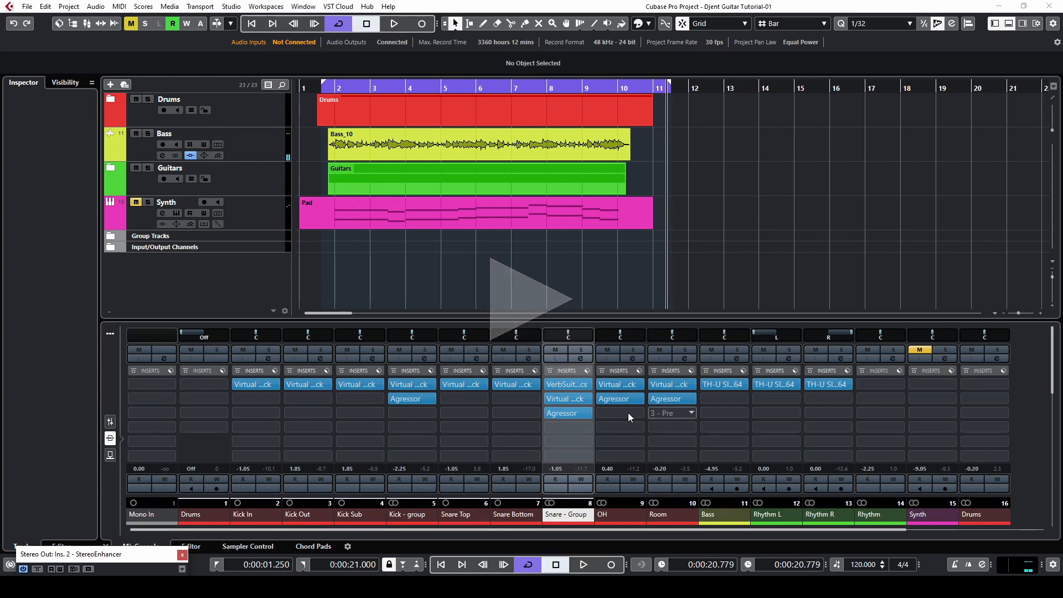
{"action": "left_click", "coordinate": [330, 101]}
{"action": "left_click", "coordinate": [338, 83]}
{"action": "left_click", "coordinate": [338, 88]}
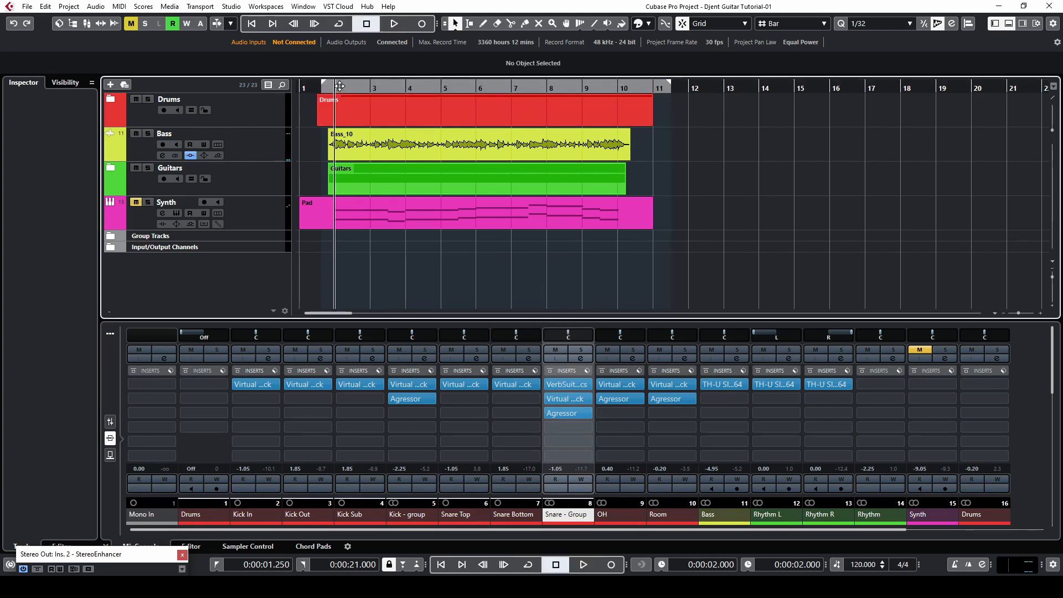
{"action": "left_click", "coordinate": [339, 83]}
{"action": "key", "text": "space"}
- Mute the Guitars and Bass tracks along with the kick, snare and Room mixer channels
{"action": "left_click", "coordinate": [136, 168]}
{"action": "left_click", "coordinate": [136, 133]}
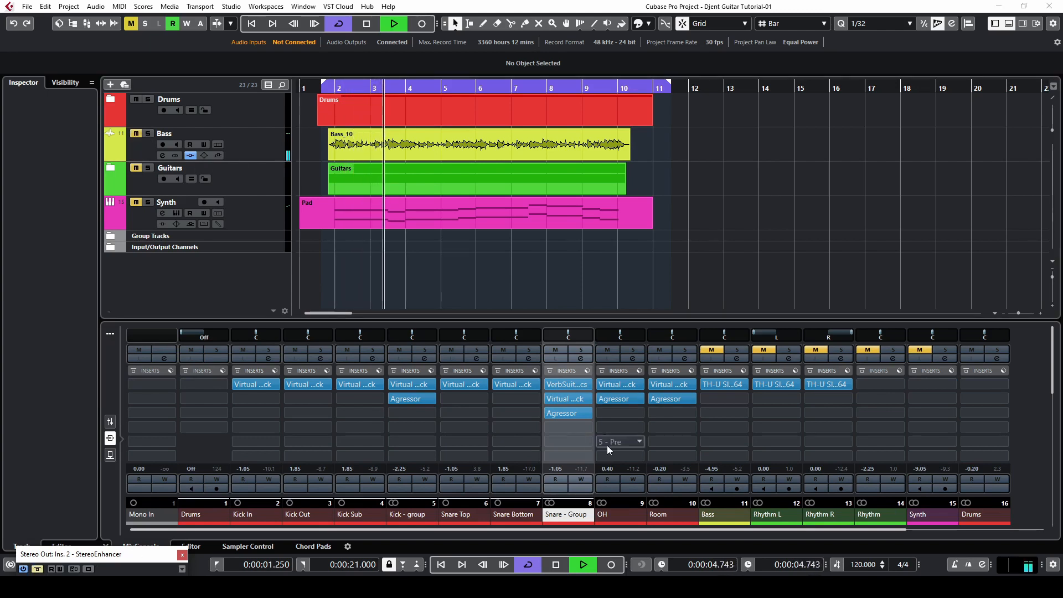
{"action": "left_click_drag", "start_coordinate": [556, 349], "coordinate": [244, 350]}
{"action": "left_click", "coordinate": [659, 350]}
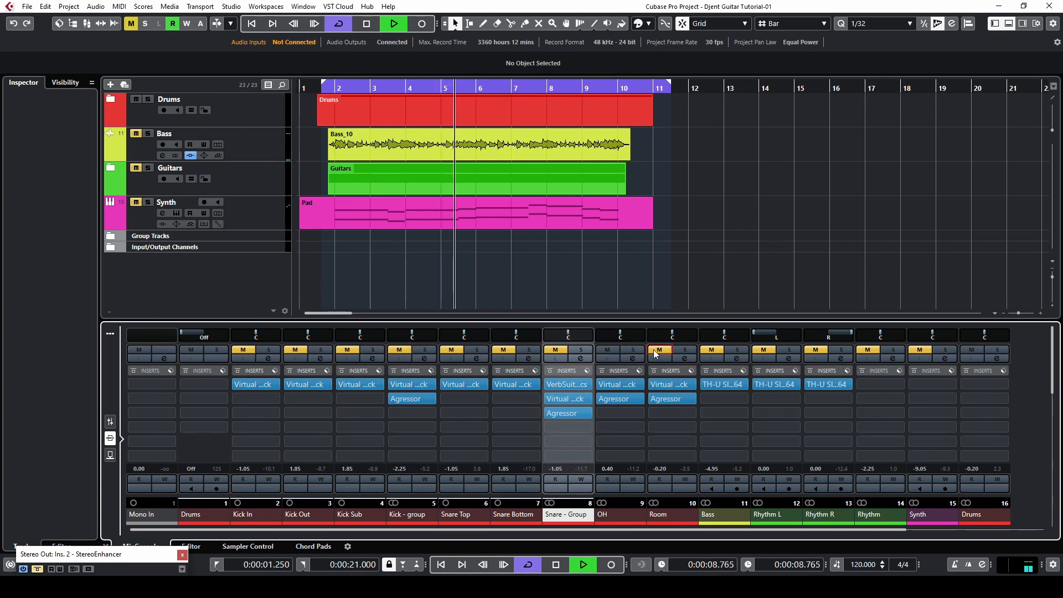
- Unmute the Bass track, the kick, snare group and Room channels, and the Guitars track
{"action": "left_click", "coordinate": [136, 134]}
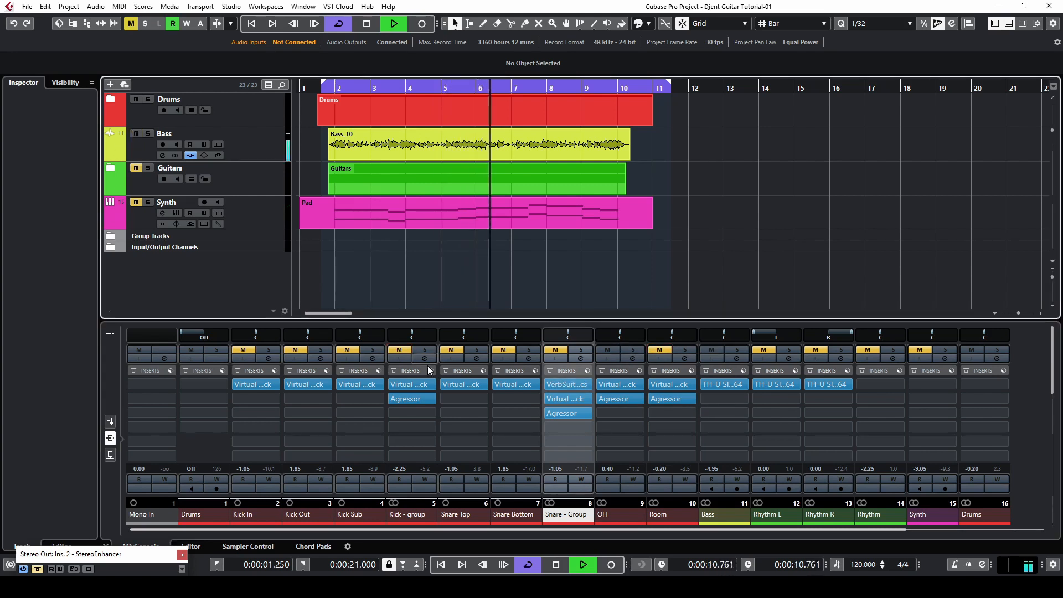
{"action": "left_click", "coordinate": [398, 350]}
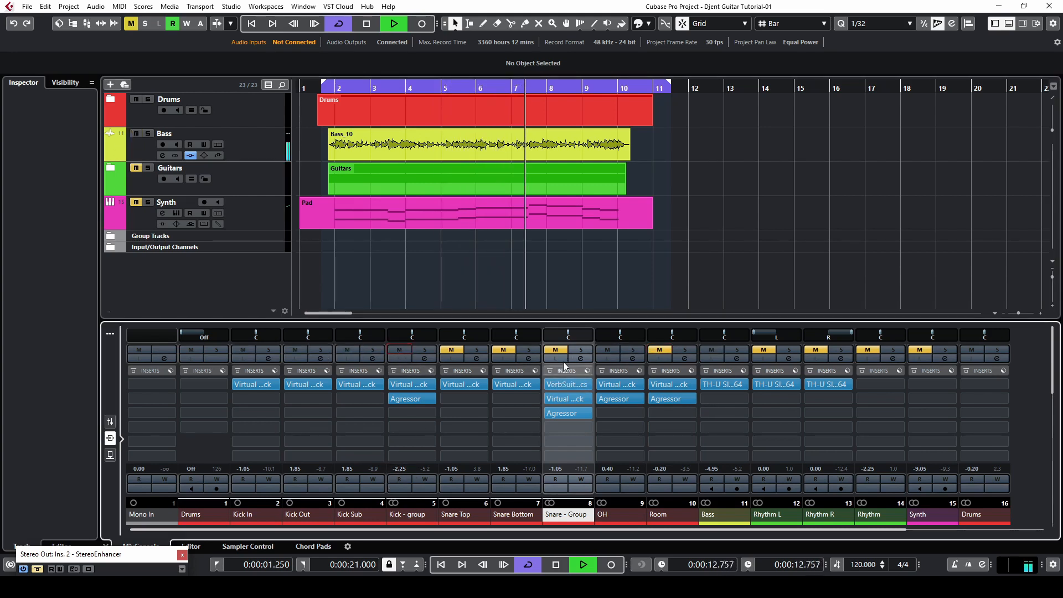
{"action": "left_click", "coordinate": [555, 350]}
{"action": "left_click", "coordinate": [659, 349]}
{"action": "scroll", "coordinate": [659, 470], "scroll_direction": "down", "scroll_amount": 2}
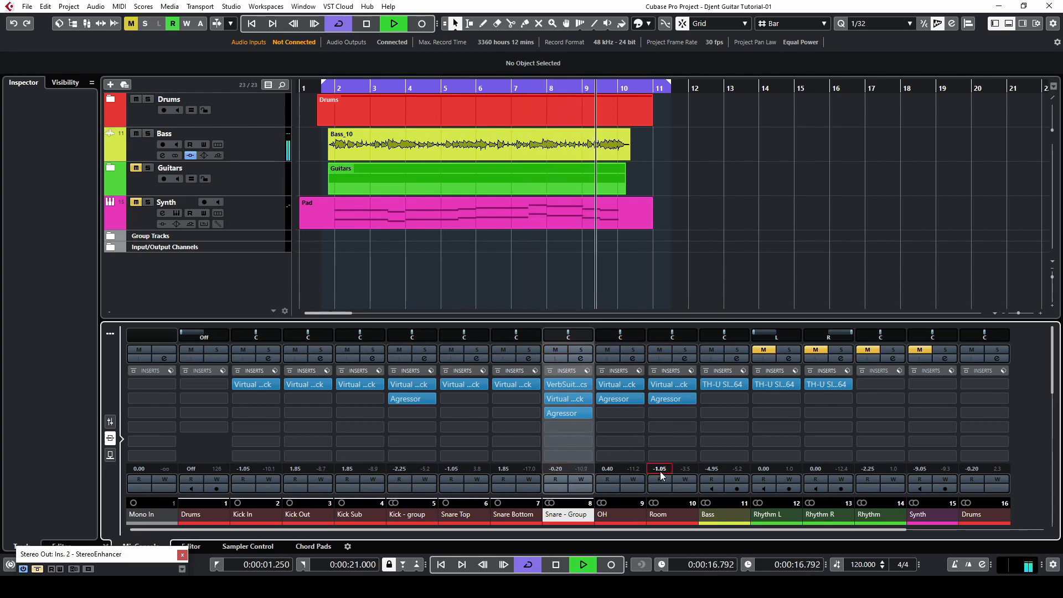
{"action": "left_click", "coordinate": [136, 167]}
{"action": "left_click", "coordinate": [336, 93]}
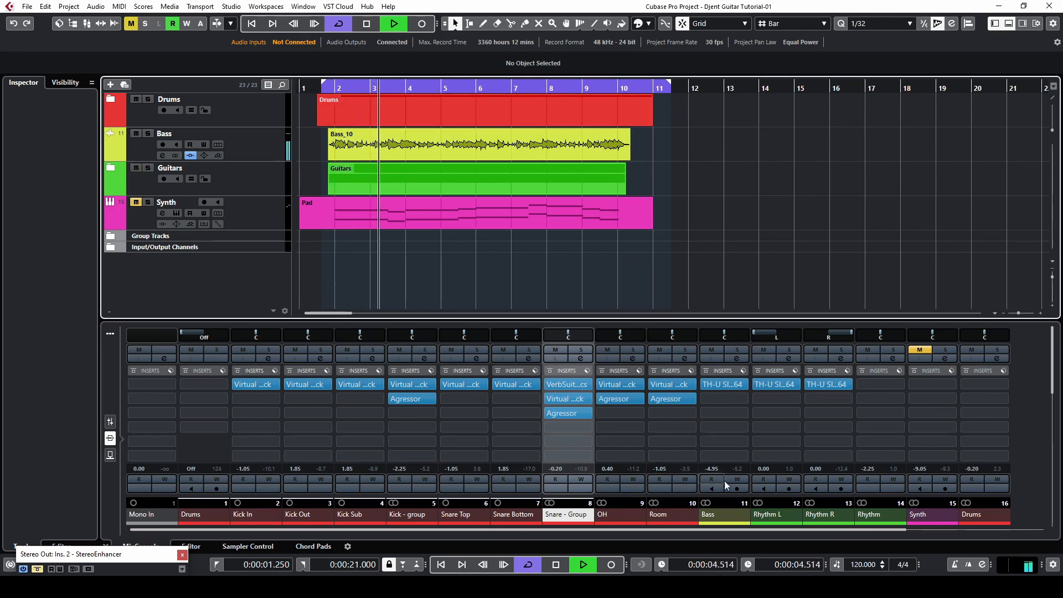
- Toggle the Snare - Group channel's mute on and off while listening, then stop playback
{"action": "left_click", "coordinate": [718, 531]}
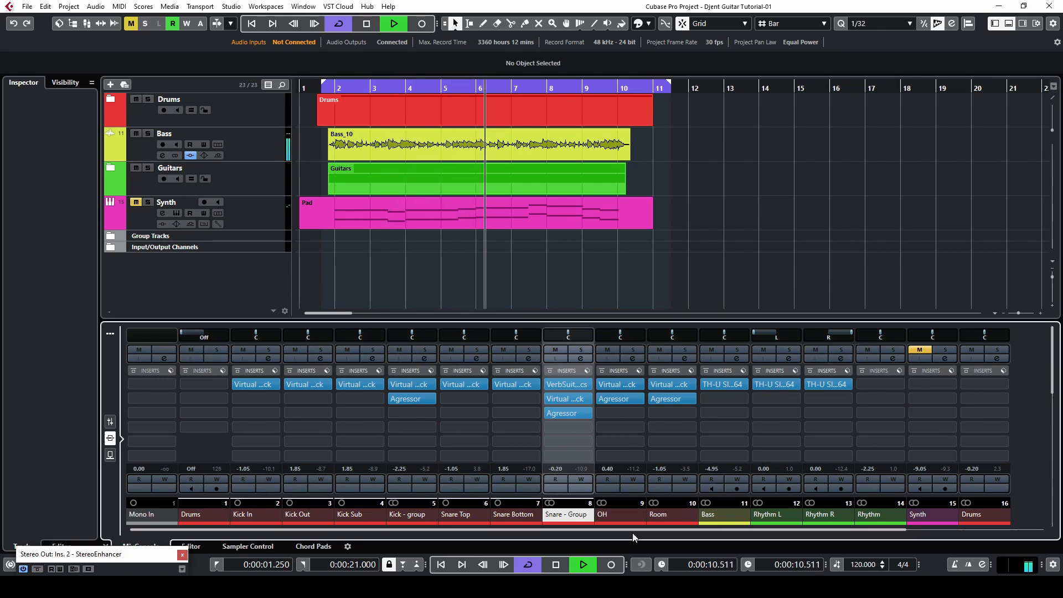
{"action": "scroll", "coordinate": [629, 532], "scroll_direction": "right", "scroll_amount": 1}
{"action": "left_click", "coordinate": [553, 351]}
{"action": "left_click", "coordinate": [554, 350]}
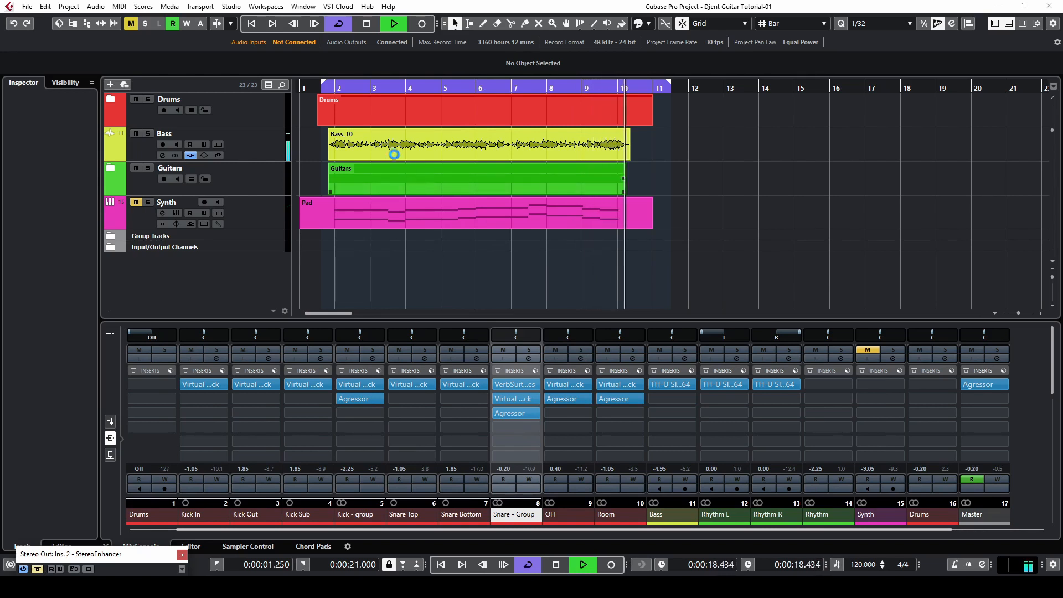
{"action": "key", "text": "space"}
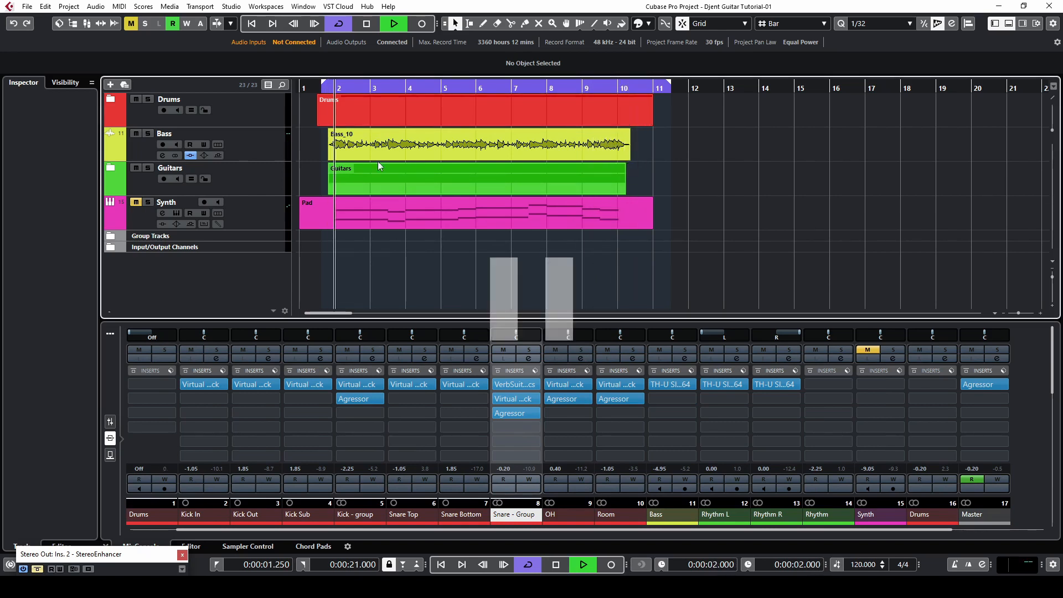